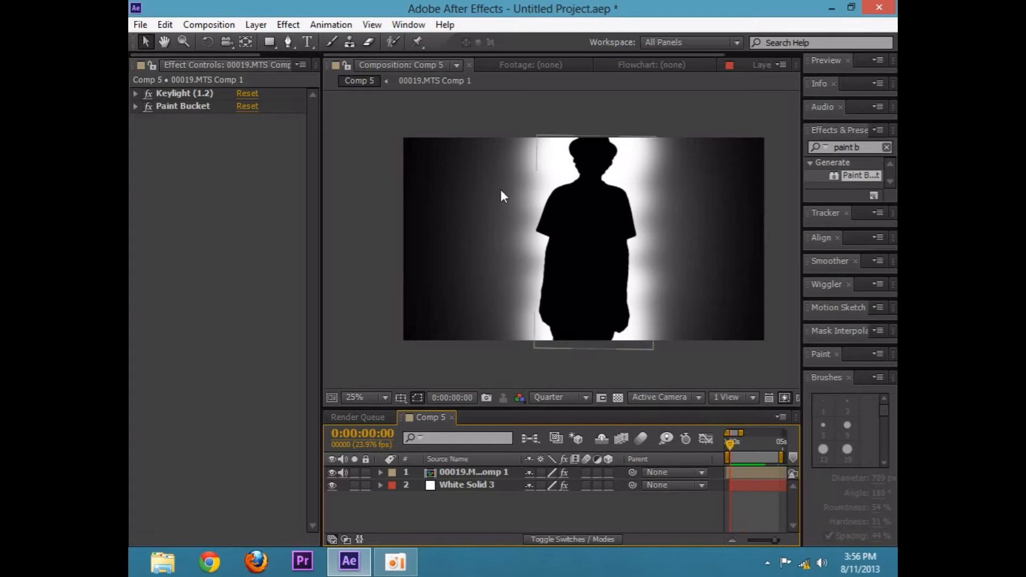
Create a 1920 × 1080 composition at 23.976 fps, 30 seconds long, and add the 00019.MTS footage to its timeline
{"action": "left_click", "coordinate": [139, 66]}
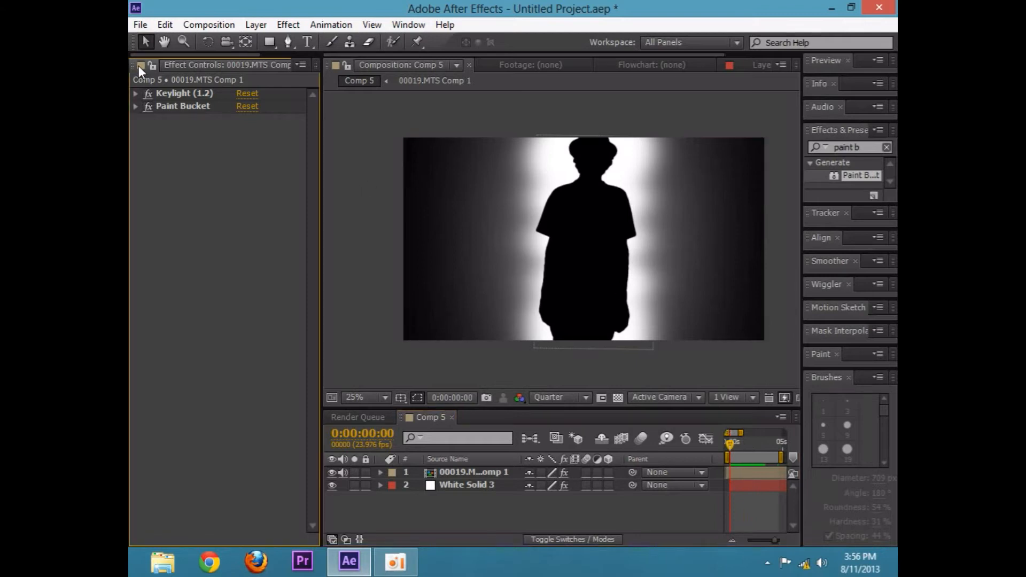
{"action": "scroll", "coordinate": [135, 66], "scroll_direction": "down", "scroll_amount": 1}
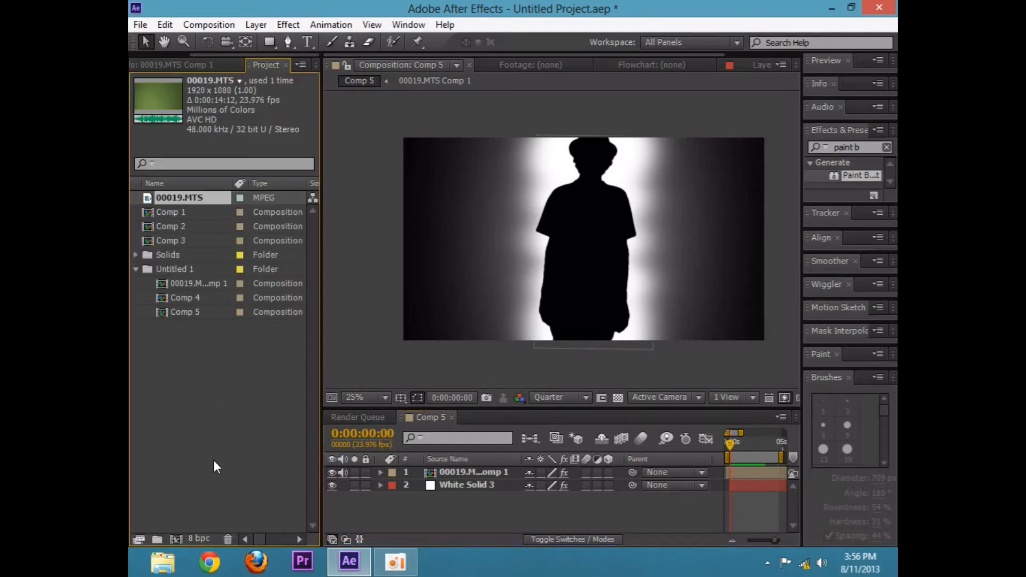
{"action": "left_click", "coordinate": [176, 539]}
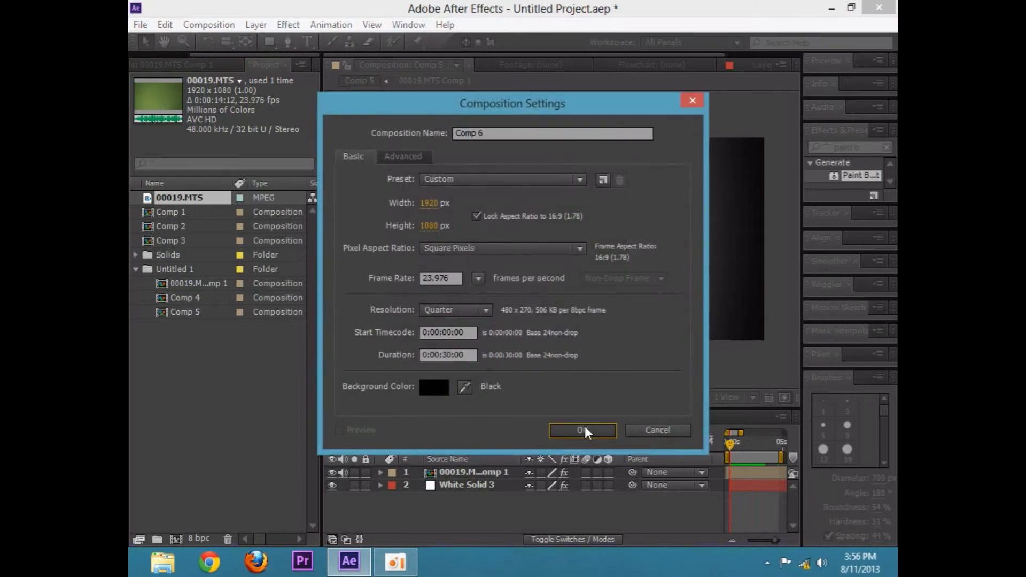
{"action": "left_click", "coordinate": [584, 426]}
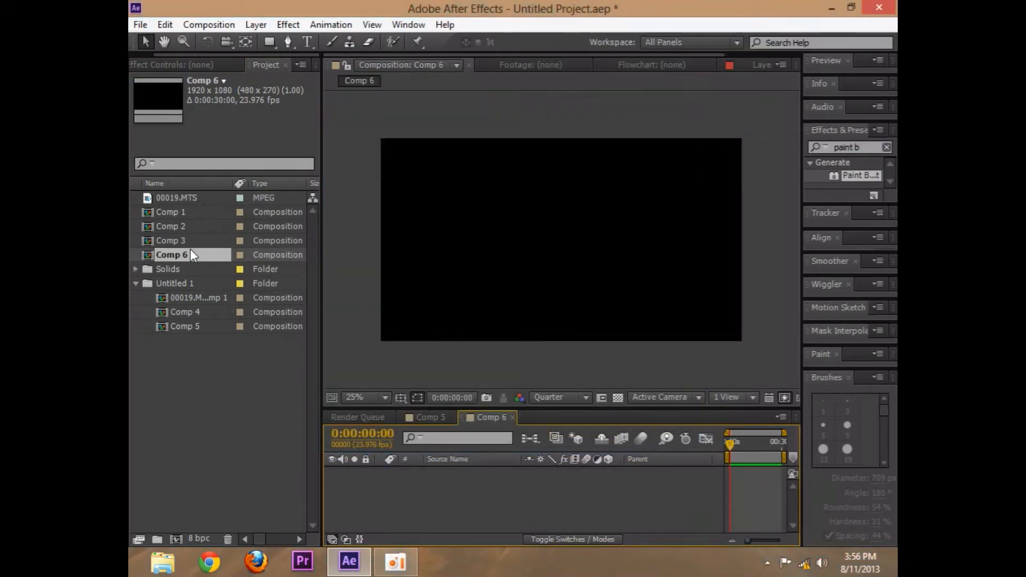
{"action": "left_click_drag", "start_coordinate": [197, 198], "coordinate": [738, 472]}
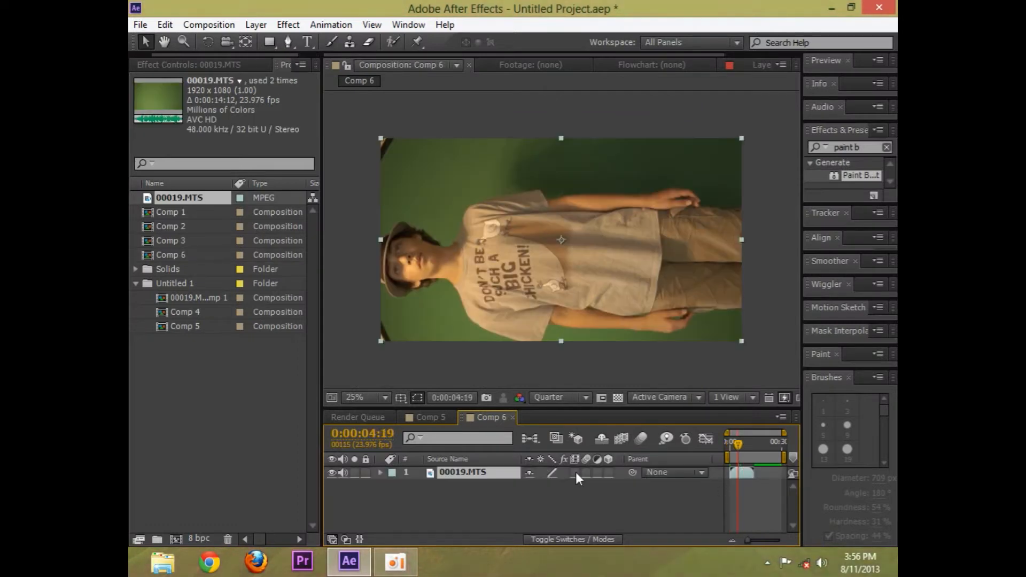
Rotate the 00019.MTS layer to 90° so the person stands upright
{"action": "key", "text": "r"}
{"action": "left_click", "coordinate": [545, 486]}
{"action": "type", "text": "9"}
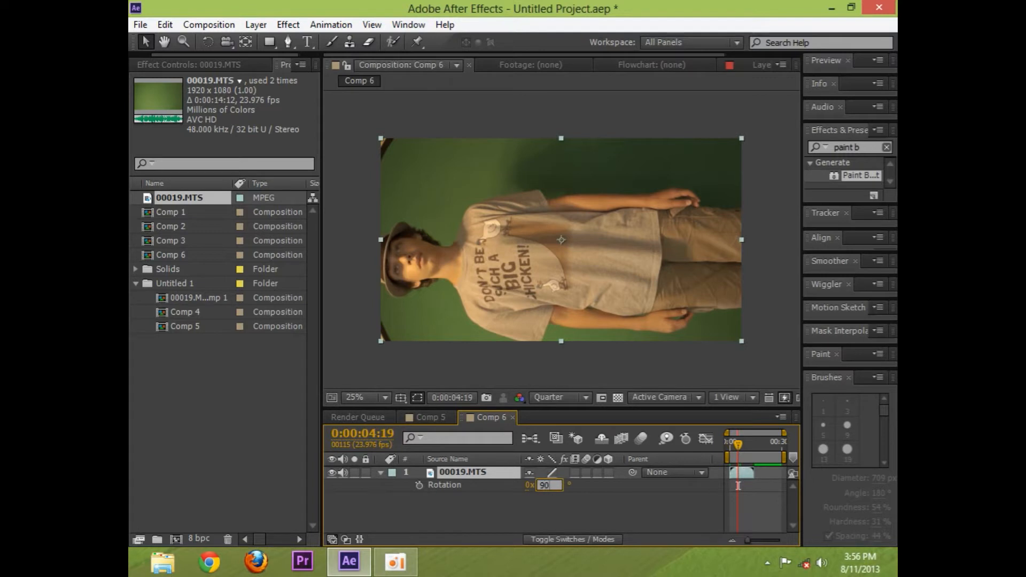
{"action": "type", "text": "0"}
{"action": "key", "text": "Return"}
Scale the rotated footage layer down proportionally until it fits the height of the composition frame
{"action": "key", "text": "comma"}
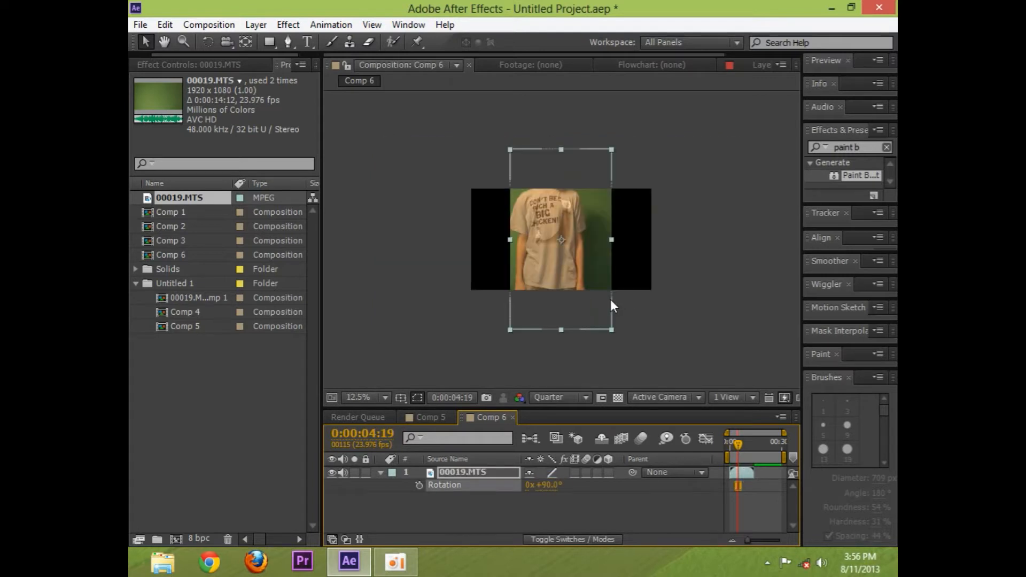
{"action": "key", "text": "period"}
{"action": "scroll", "coordinate": [620, 313], "scroll_direction": "down", "scroll_amount": 2}
{"action": "left_click_drag", "start_coordinate": [665, 364], "coordinate": [626, 345]}
{"action": "key", "text": "period"}
{"action": "key", "text": "comma"}
{"action": "scroll", "coordinate": [628, 291], "scroll_direction": "down", "scroll_amount": 1}
{"action": "scroll", "coordinate": [627, 291], "scroll_direction": "up", "scroll_amount": 1}
{"action": "left_click", "coordinate": [631, 349]}
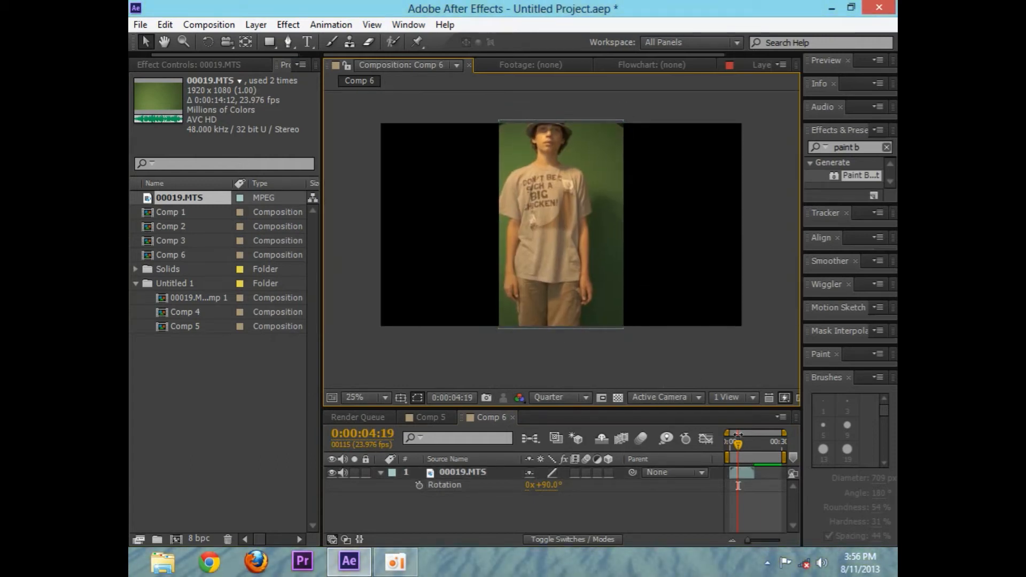
Shift the clip earlier so the composition opens further into the footage, and shorten the work area to about 4 seconds
{"action": "left_click_drag", "start_coordinate": [738, 450], "coordinate": [733, 475]}
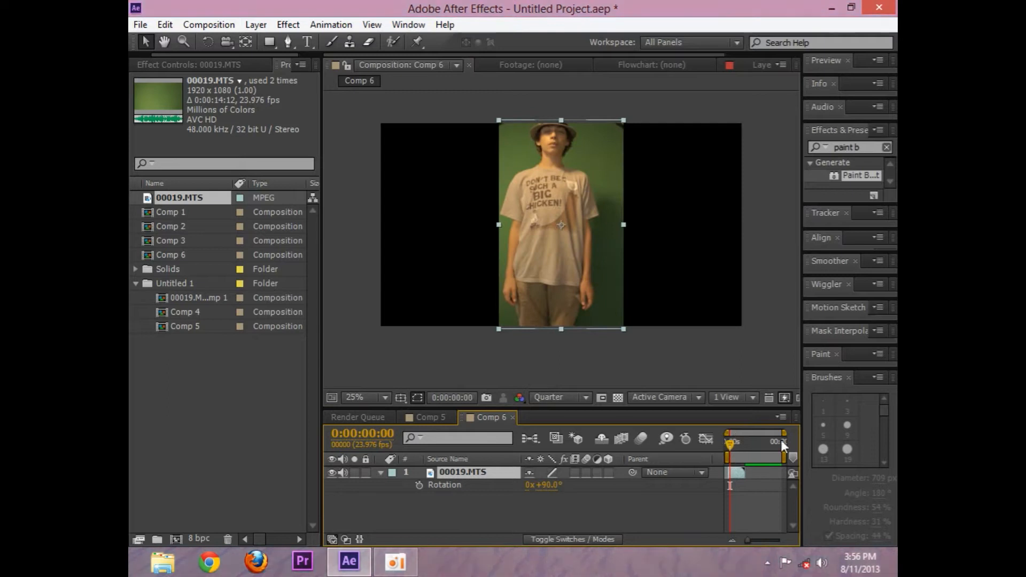
{"action": "key", "text": "space"}
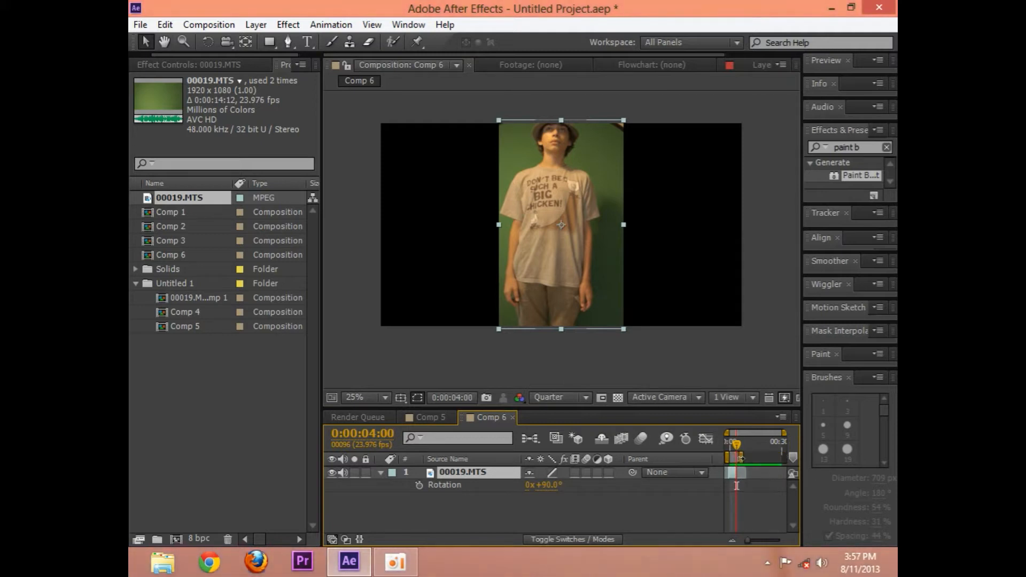
{"action": "left_click_drag", "start_coordinate": [779, 434], "coordinate": [744, 433]}
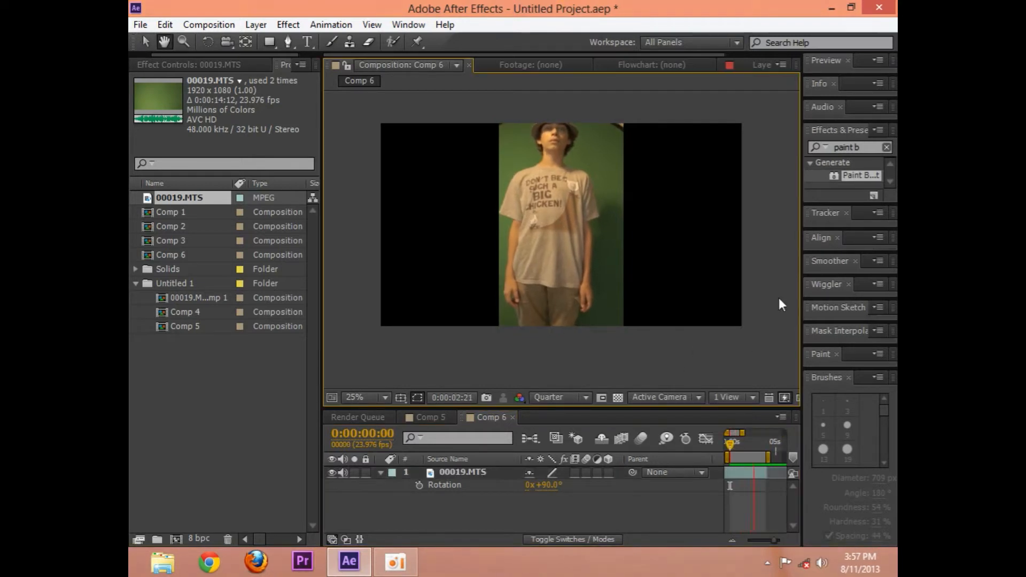
Search the effects for "keylight" and apply Keylight (1.2) to the 00019.MTS layer
{"action": "left_click", "coordinate": [866, 149]}
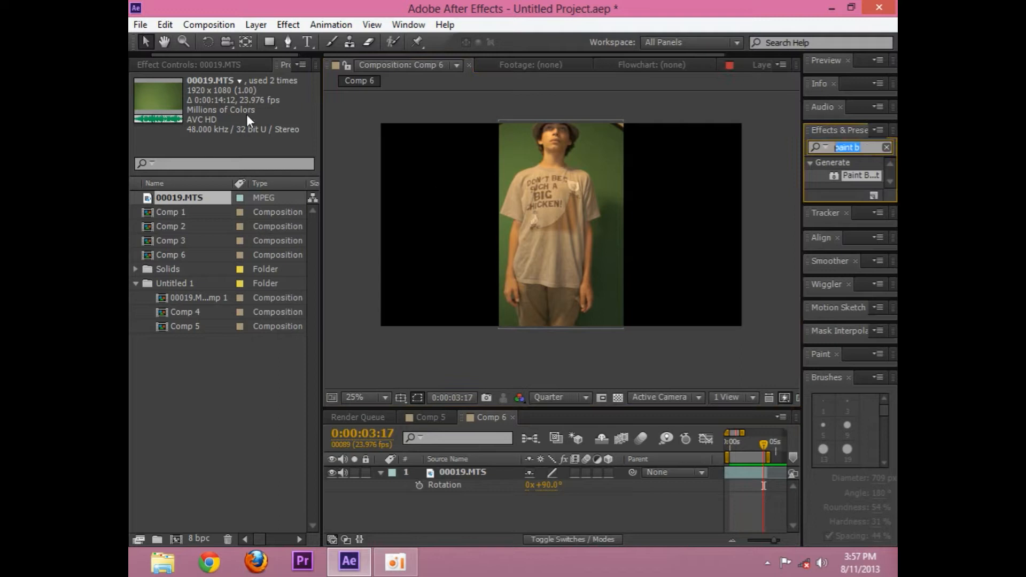
{"action": "left_click", "coordinate": [161, 70]}
{"action": "left_click", "coordinate": [862, 152]}
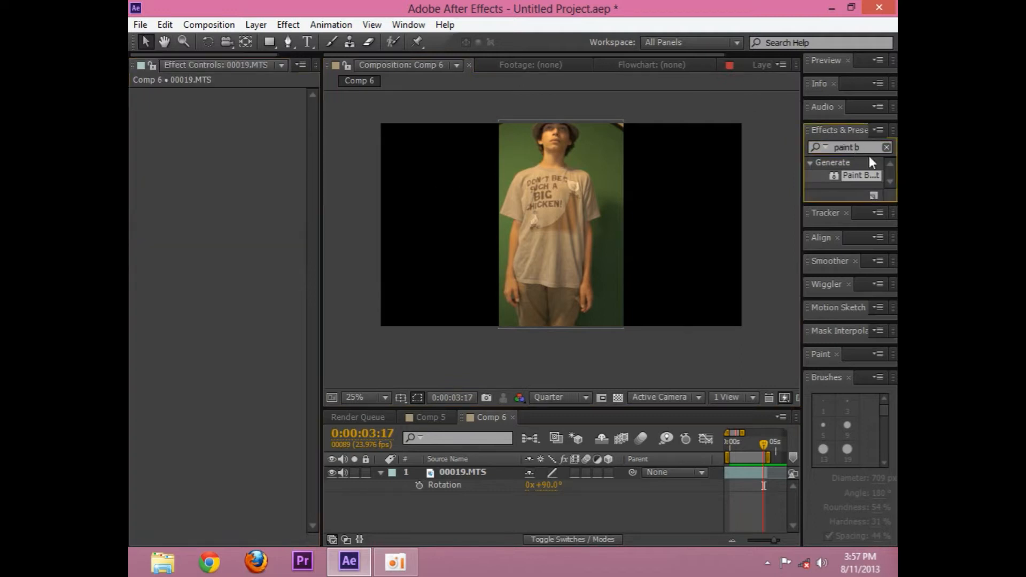
{"action": "left_click", "coordinate": [866, 149]}
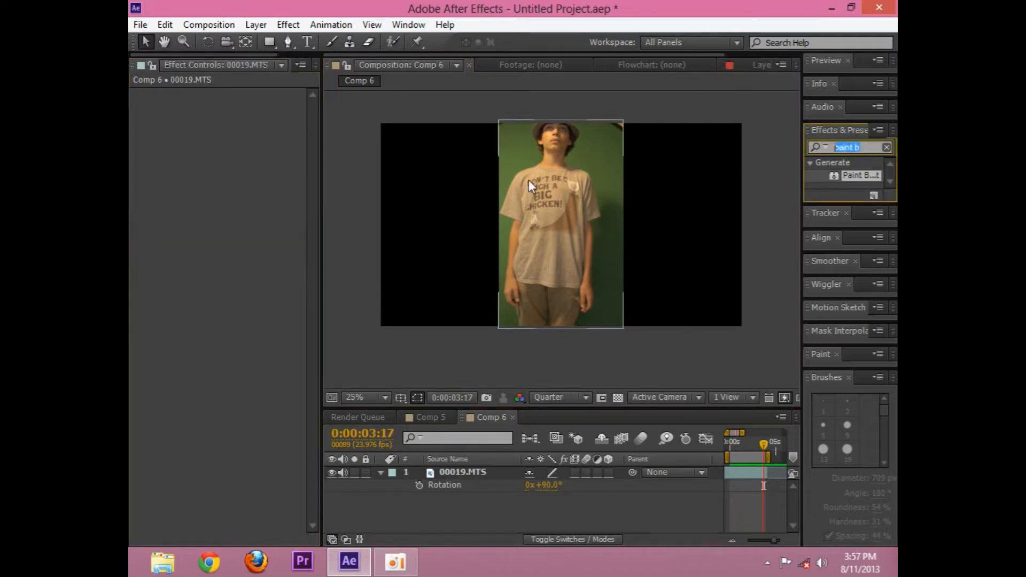
{"action": "type", "text": "keylight"}
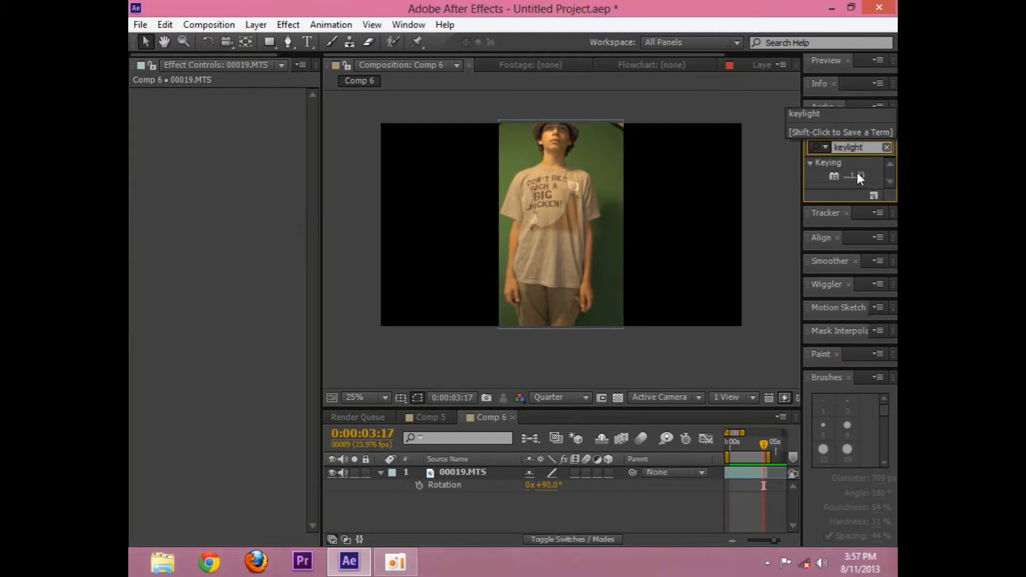
{"action": "left_click_drag", "start_coordinate": [858, 174], "coordinate": [502, 472]}
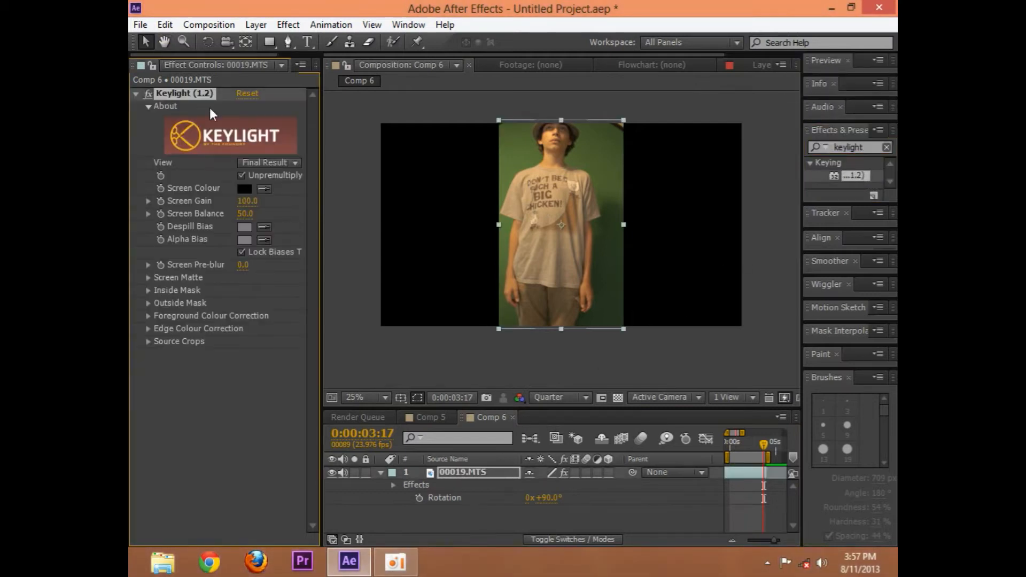
Sample the green backdrop beside the person as Keylight's Screen Colour and preview the keyed footage
{"action": "left_click", "coordinate": [267, 188]}
{"action": "left_click", "coordinate": [511, 150]}
{"action": "key", "text": "period"}
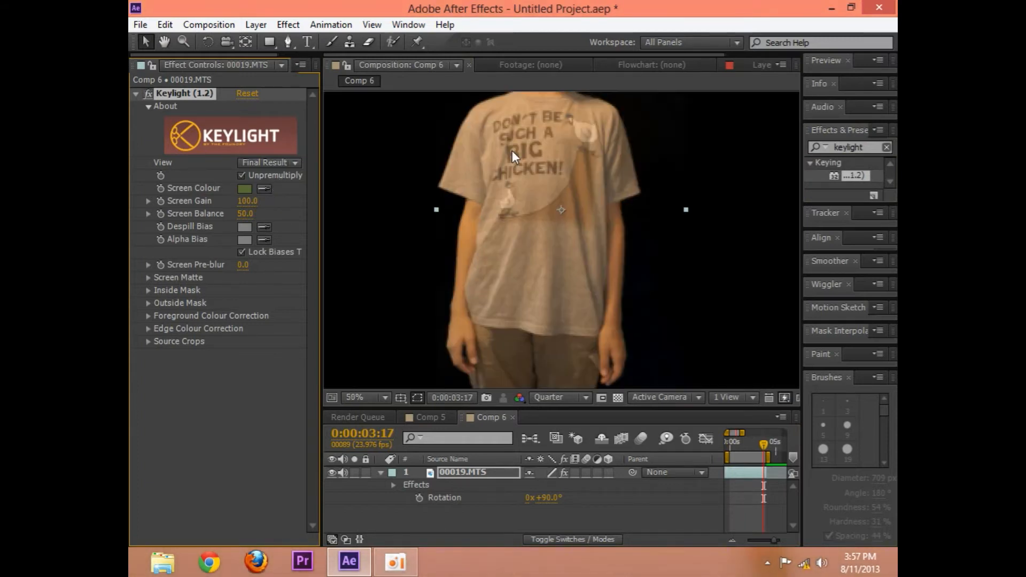
{"action": "left_click_drag", "start_coordinate": [566, 211], "coordinate": [600, 321]}
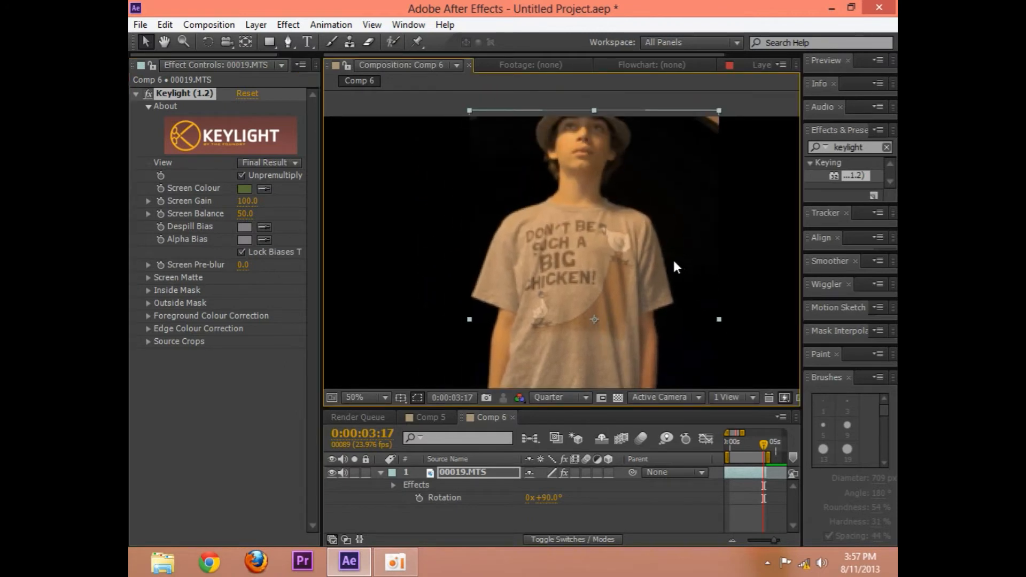
{"action": "key", "text": "space"}
{"action": "key", "text": "comma"}
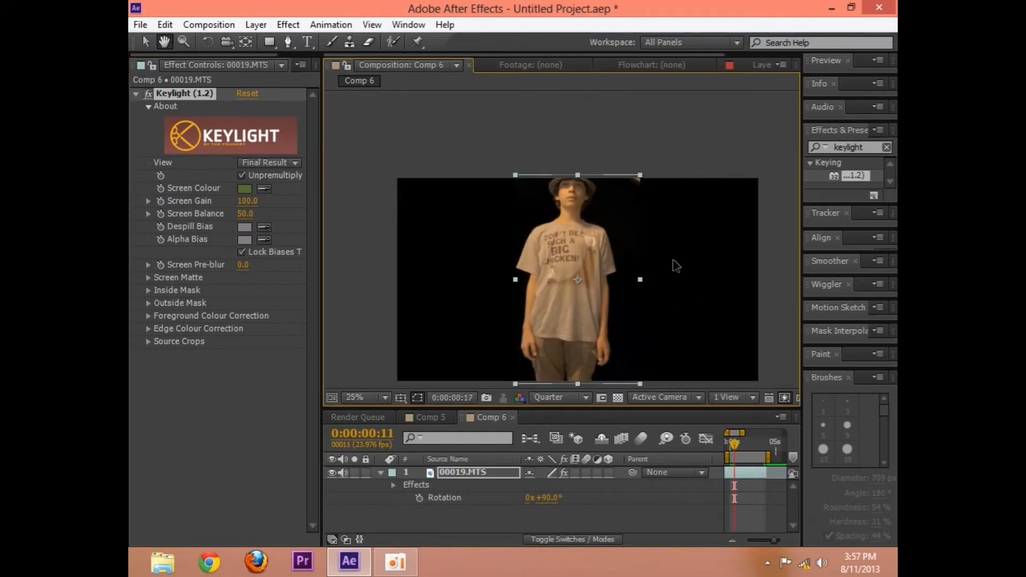
Switch Keylight's view to Combined Matte, then set Screen Gain to 151 and Screen Balance to 74
{"action": "left_click", "coordinate": [277, 162]}
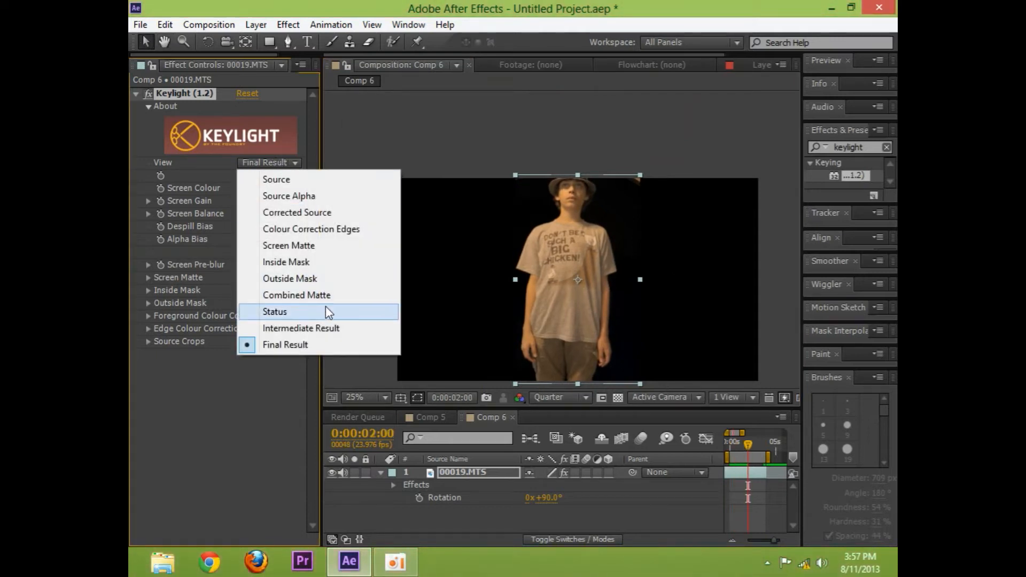
{"action": "left_click", "coordinate": [352, 295]}
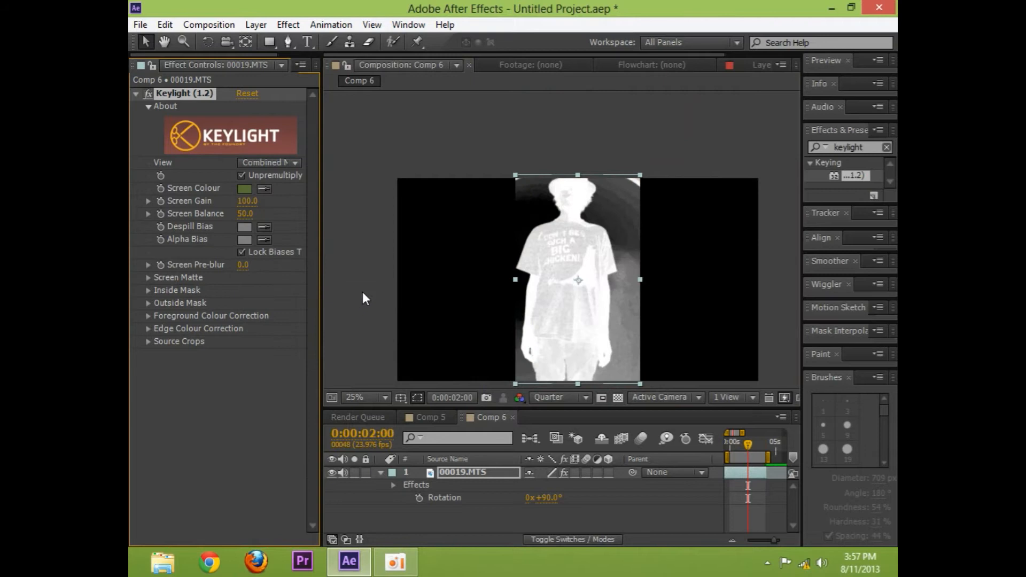
{"action": "scroll", "coordinate": [551, 297], "scroll_direction": "up", "scroll_amount": 3}
{"action": "scroll", "coordinate": [551, 240], "scroll_direction": "down", "scroll_amount": 3}
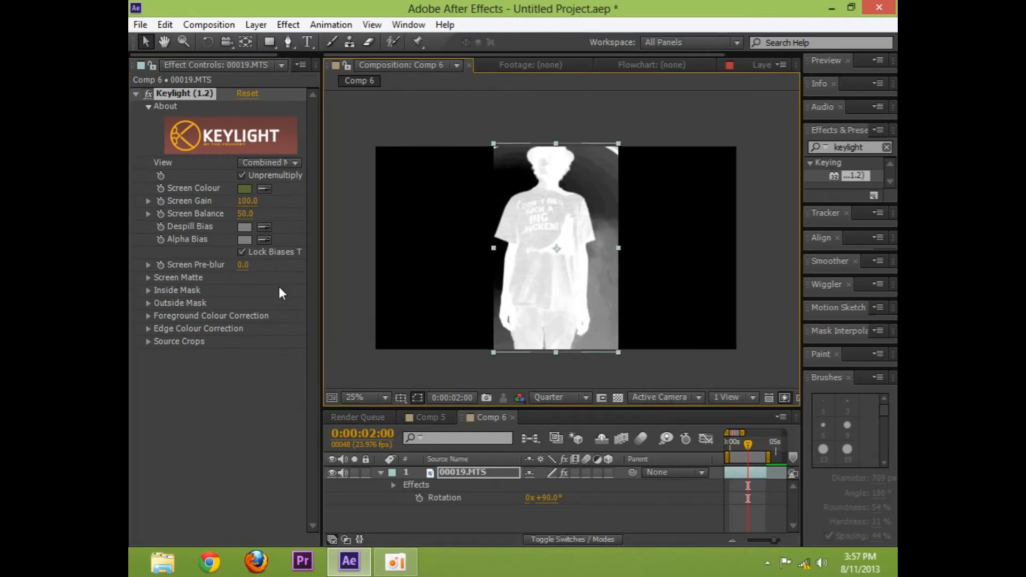
{"action": "mouse_move", "coordinate": [248, 201]}
{"action": "left_mouse_down"}
{"action": "mouse_move", "coordinate": [278, 213]}
{"action": "mouse_move", "coordinate": [258, 214]}
{"action": "left_mouse_up"}
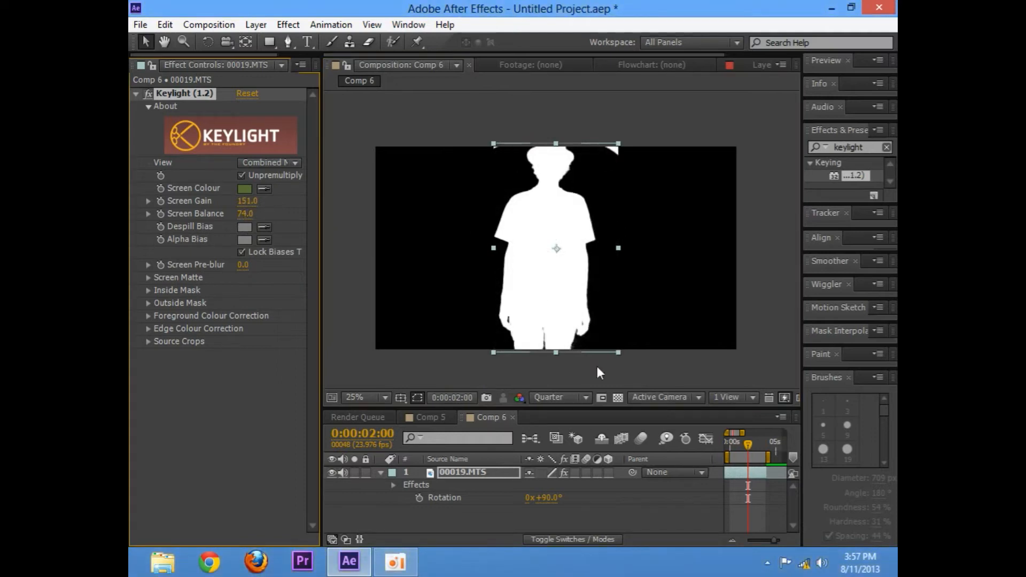
{"action": "left_click", "coordinate": [642, 386]}
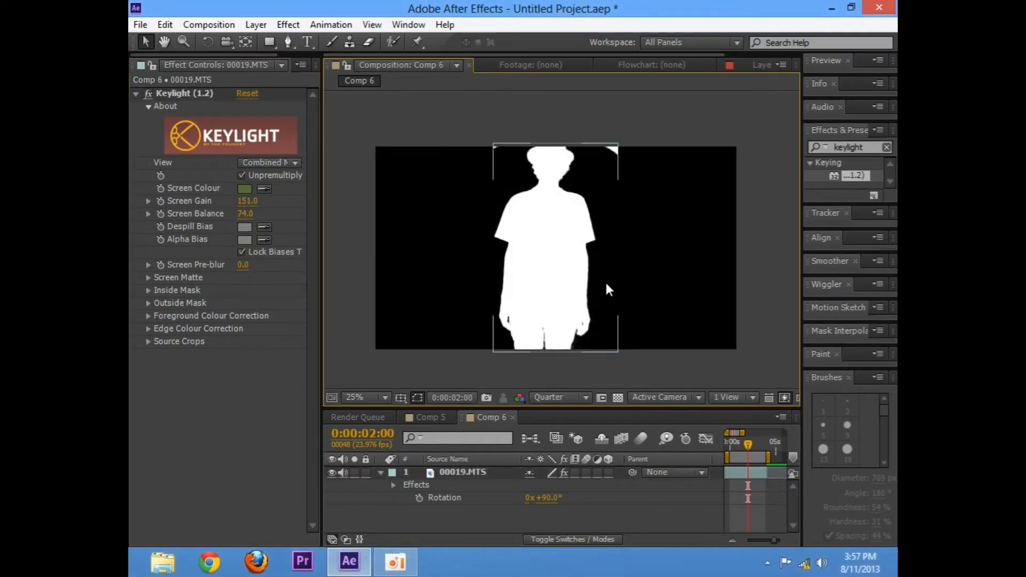
{"action": "left_click_drag", "start_coordinate": [751, 443], "coordinate": [732, 445]}
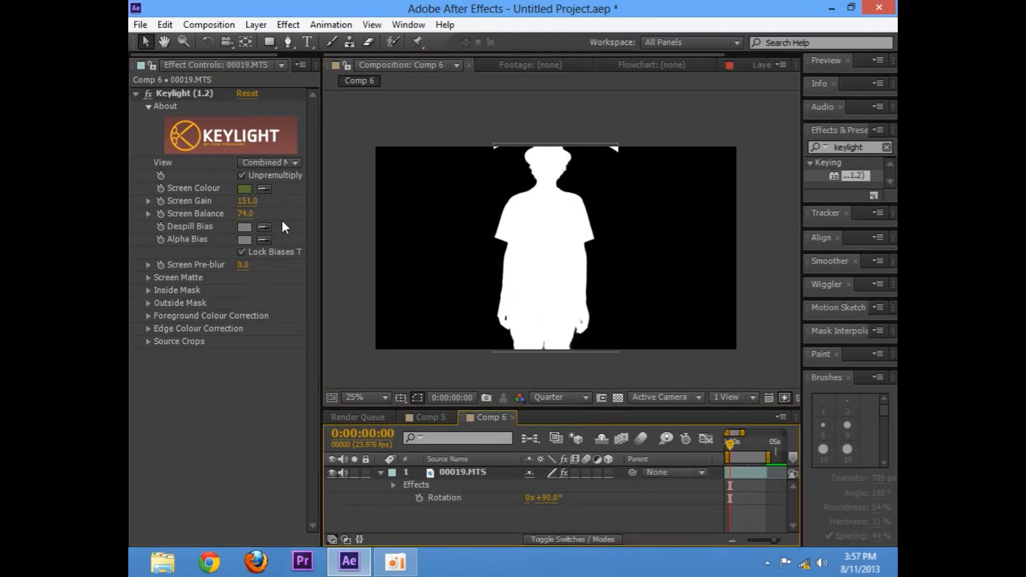
Set Keylight's Screen Softness to 4.0 in the Screen Matte settings and inspect the silhouette's edges
{"action": "left_click", "coordinate": [148, 277]}
{"action": "left_click_drag", "start_coordinate": [243, 342], "coordinate": [260, 343]}
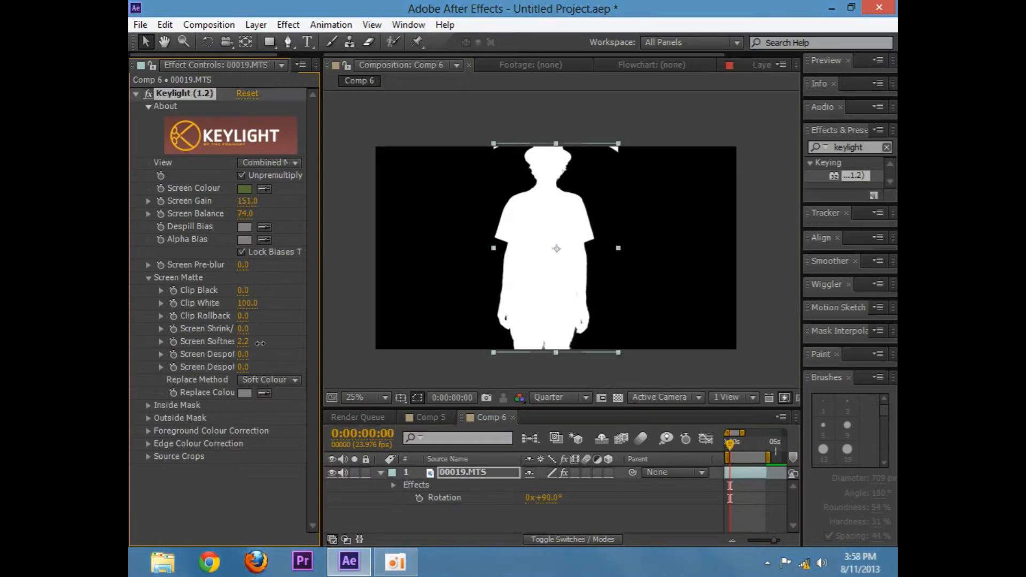
{"action": "left_click", "coordinate": [451, 357]}
{"action": "scroll", "coordinate": [540, 290], "scroll_direction": "up", "scroll_amount": 3}
{"action": "left_click_drag", "start_coordinate": [540, 290], "coordinate": [635, 218]}
{"action": "scroll", "coordinate": [689, 202], "scroll_direction": "down", "scroll_amount": 3}
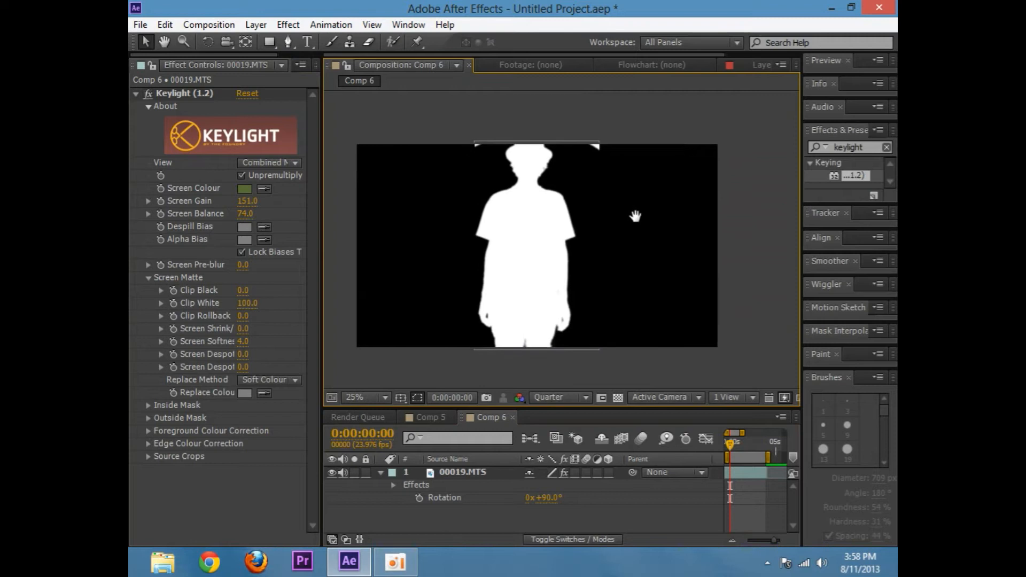
{"action": "left_click", "coordinate": [136, 95]}
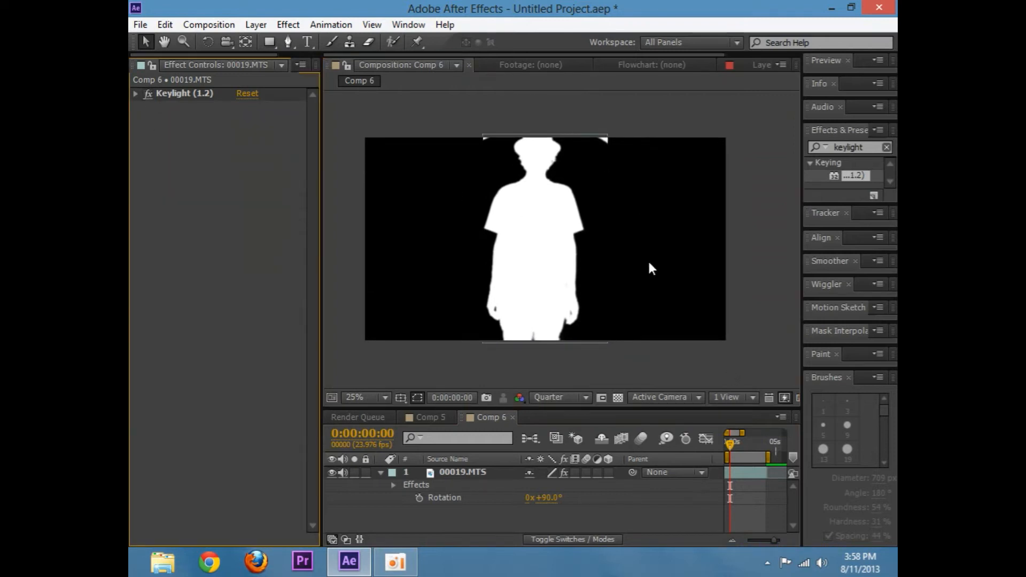
Draw a closed Pen tool mask loosely around the person on the footage layer, excluding the stray white corners
{"action": "left_click", "coordinate": [473, 474]}
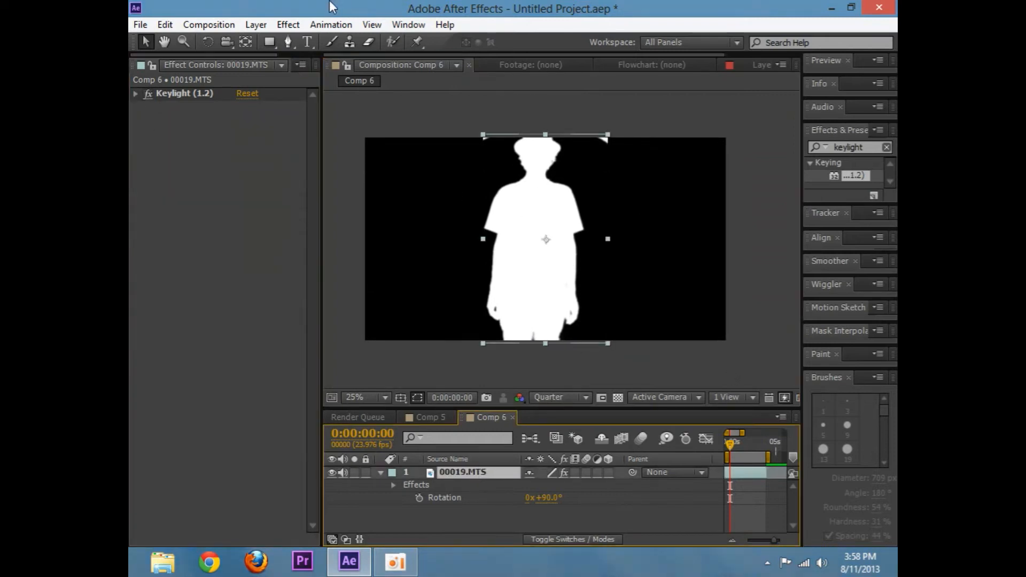
{"action": "key", "text": "g"}
{"action": "left_click", "coordinate": [584, 137]}
{"action": "left_click", "coordinate": [598, 152]}
{"action": "left_click", "coordinate": [608, 178]}
{"action": "left_click", "coordinate": [608, 216]}
{"action": "left_click", "coordinate": [603, 261]}
{"action": "left_click", "coordinate": [601, 293]}
{"action": "left_click", "coordinate": [599, 319]}
{"action": "left_click", "coordinate": [591, 353]}
{"action": "left_click_drag", "start_coordinate": [494, 370], "coordinate": [473, 338]}
{"action": "left_click", "coordinate": [463, 324]}
{"action": "left_click", "coordinate": [460, 285]}
{"action": "left_click", "coordinate": [464, 254]}
{"action": "left_click", "coordinate": [467, 216]}
{"action": "left_click_drag", "start_coordinate": [468, 198], "coordinate": [536, 108]}
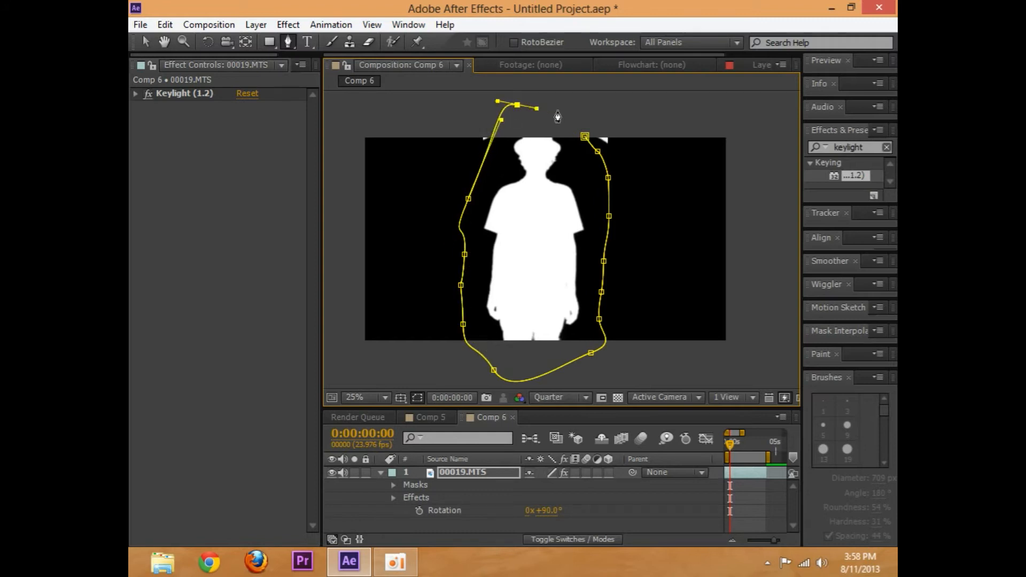
{"action": "left_click", "coordinate": [585, 137]}
{"action": "left_click", "coordinate": [143, 42]}
{"action": "key", "text": "ctrl+t"}
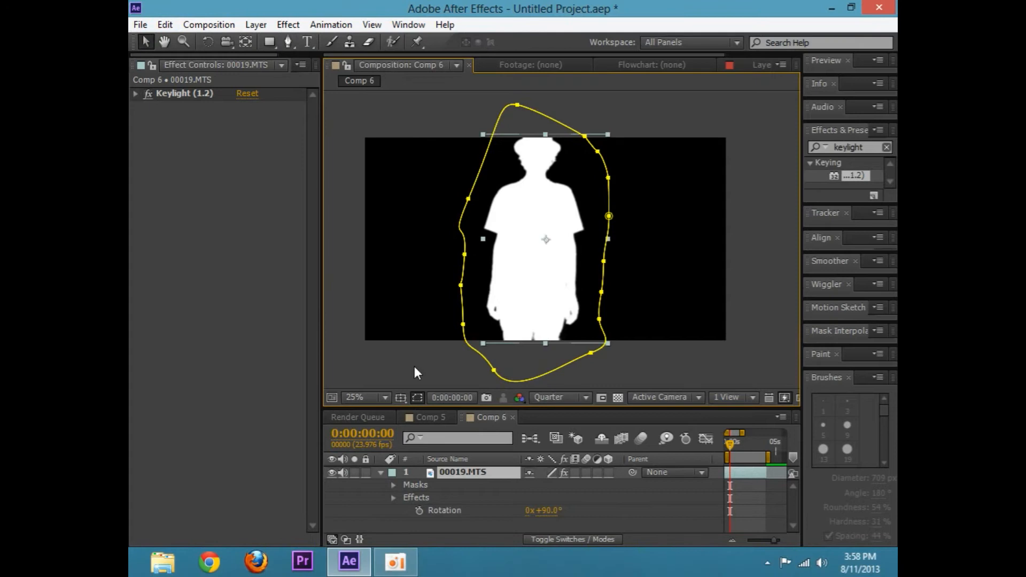
{"action": "left_click", "coordinate": [381, 472]}
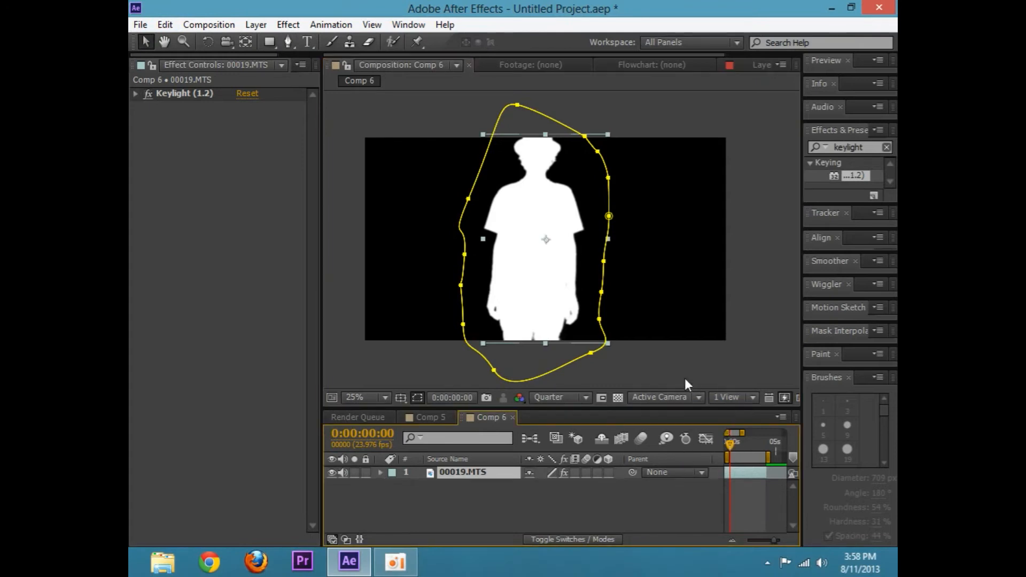
{"action": "left_click", "coordinate": [684, 380]}
Return Keylight's view to Final Result and show the composition over the transparency grid
{"action": "left_click", "coordinate": [166, 120]}
{"action": "left_click", "coordinate": [136, 94]}
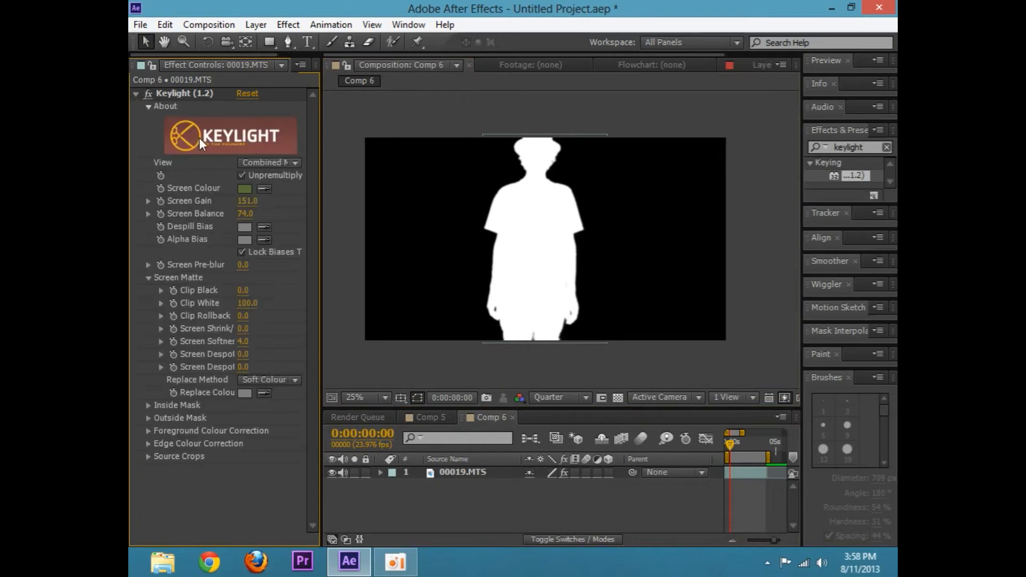
{"action": "left_click", "coordinate": [269, 163]}
{"action": "left_click", "coordinate": [330, 350]}
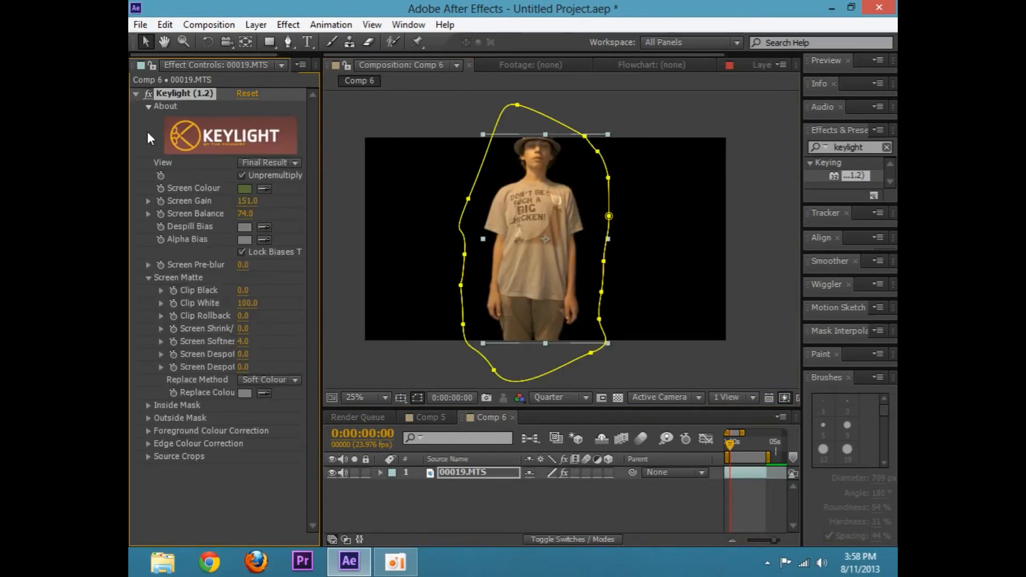
{"action": "left_click", "coordinate": [135, 93]}
{"action": "left_click", "coordinate": [618, 398]}
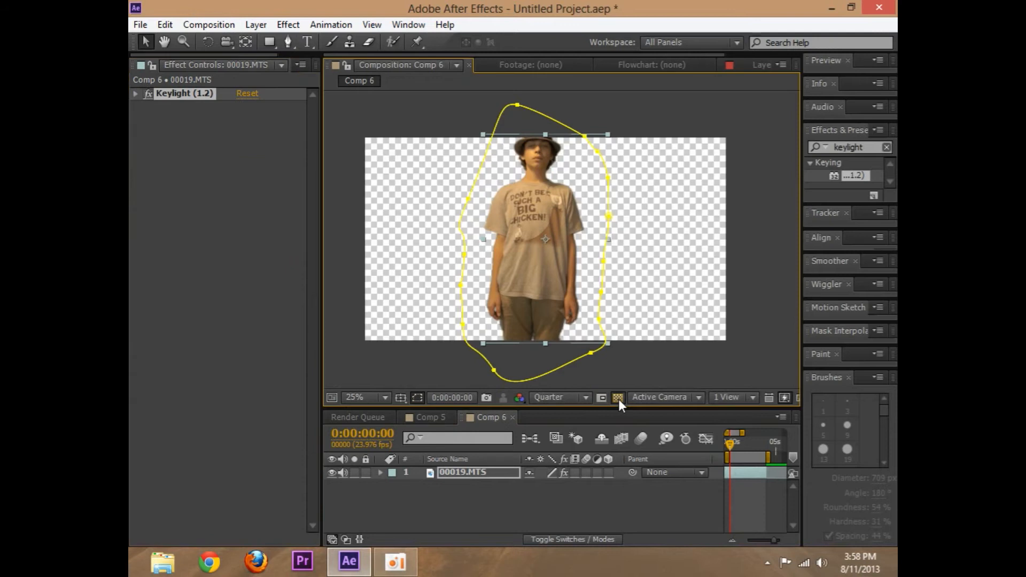
Turn off the transparency grid and hide the 00019.MTS footage layer
{"action": "left_click", "coordinate": [618, 398]}
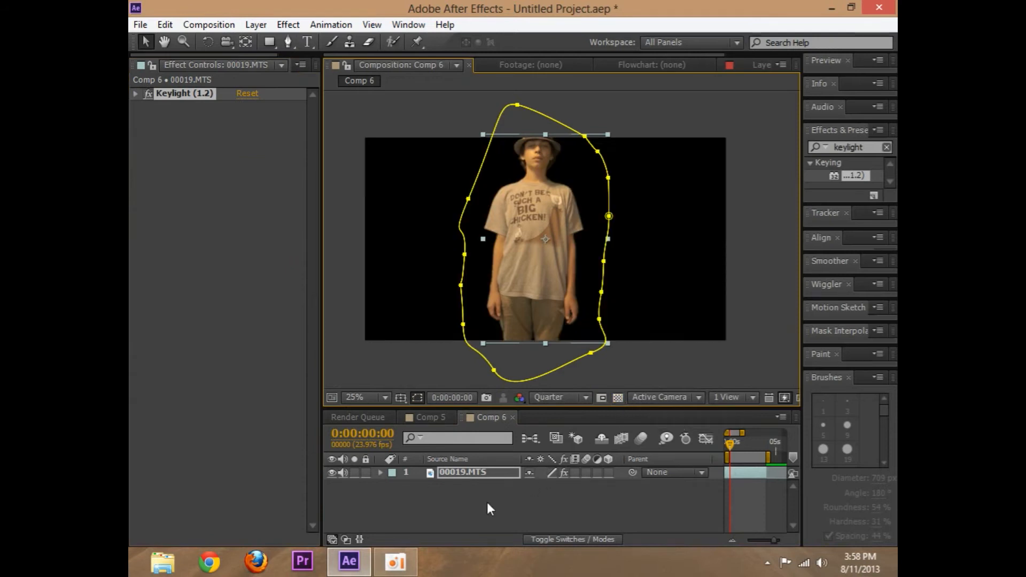
{"action": "left_click", "coordinate": [449, 492]}
{"action": "left_click", "coordinate": [332, 472]}
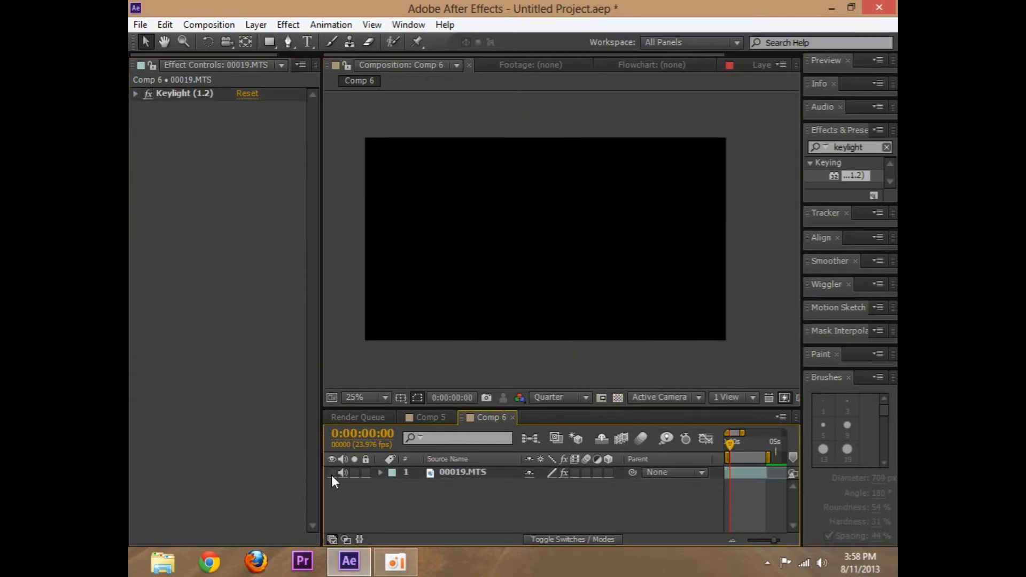
Create a new solid layer coloured black (000000) at 1920 x 1080 px
{"action": "right_click", "coordinate": [472, 483]}
{"action": "mouse_move", "coordinate": [582, 331]}
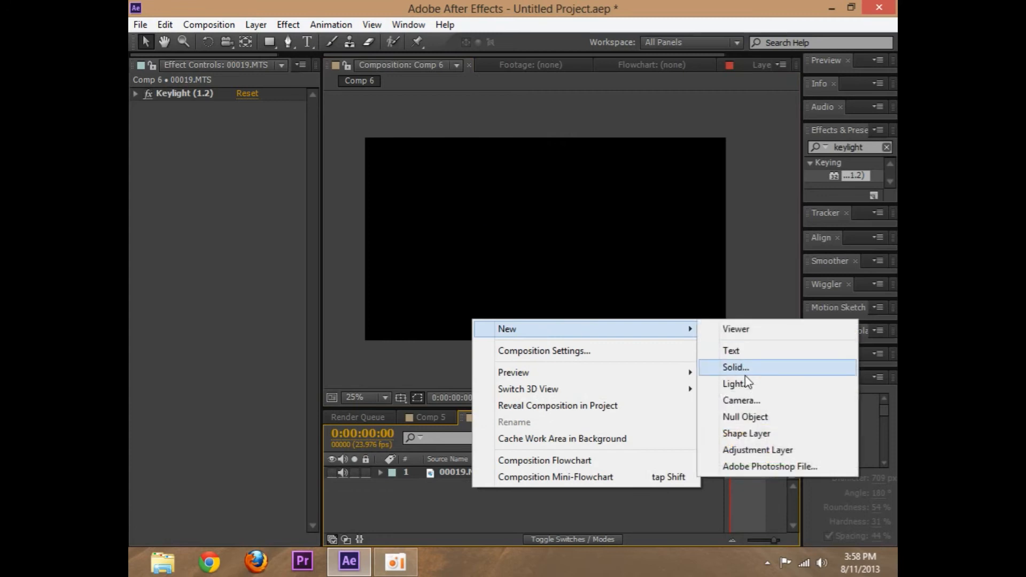
{"action": "left_click", "coordinate": [741, 366]}
{"action": "left_click", "coordinate": [430, 417]}
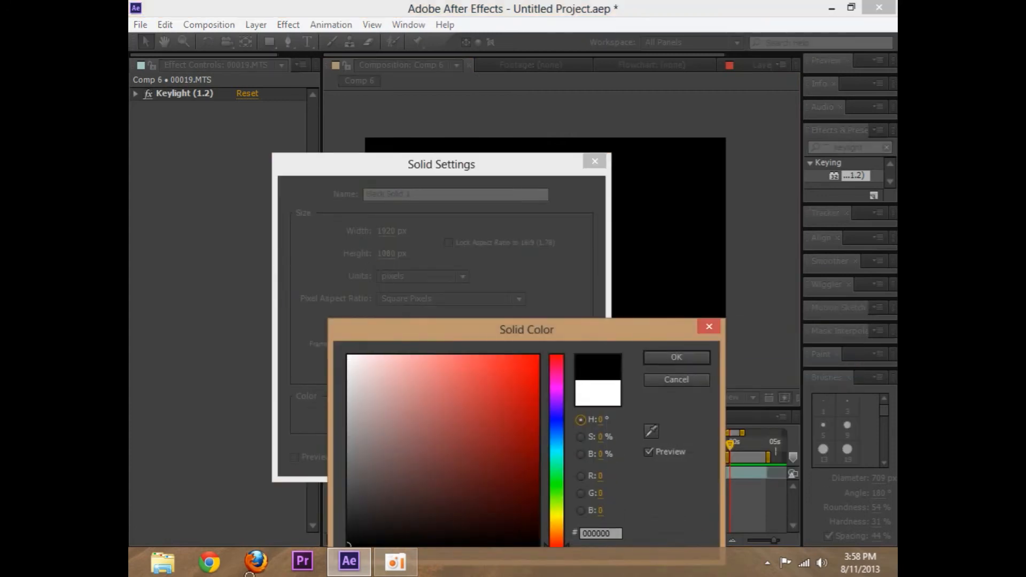
{"action": "left_click", "coordinate": [665, 362]}
{"action": "left_click", "coordinate": [487, 451]}
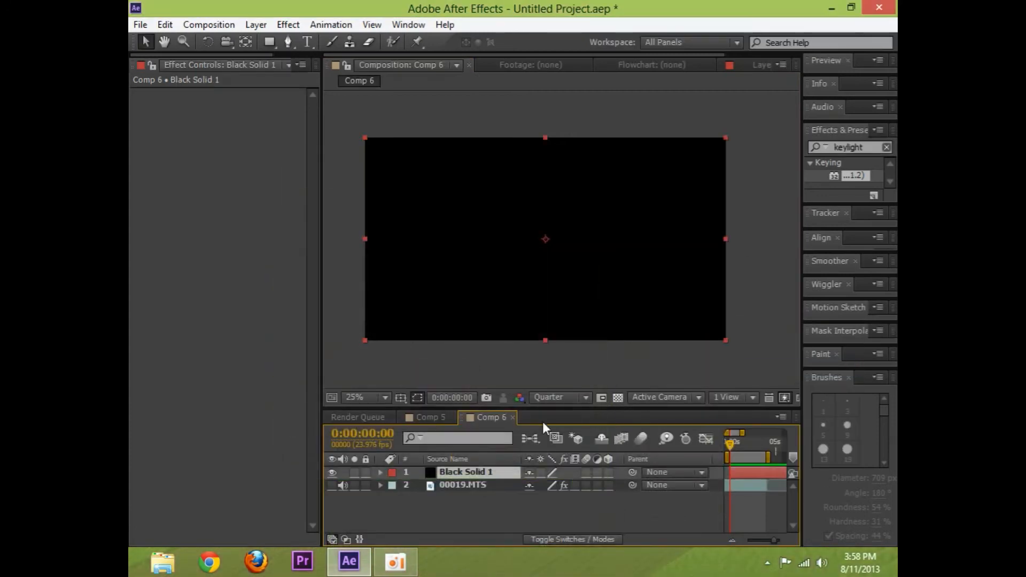
Open the black solid in its Layer view, activate the Brush tool and expose its full brush settings
{"action": "double_click", "coordinate": [482, 475]}
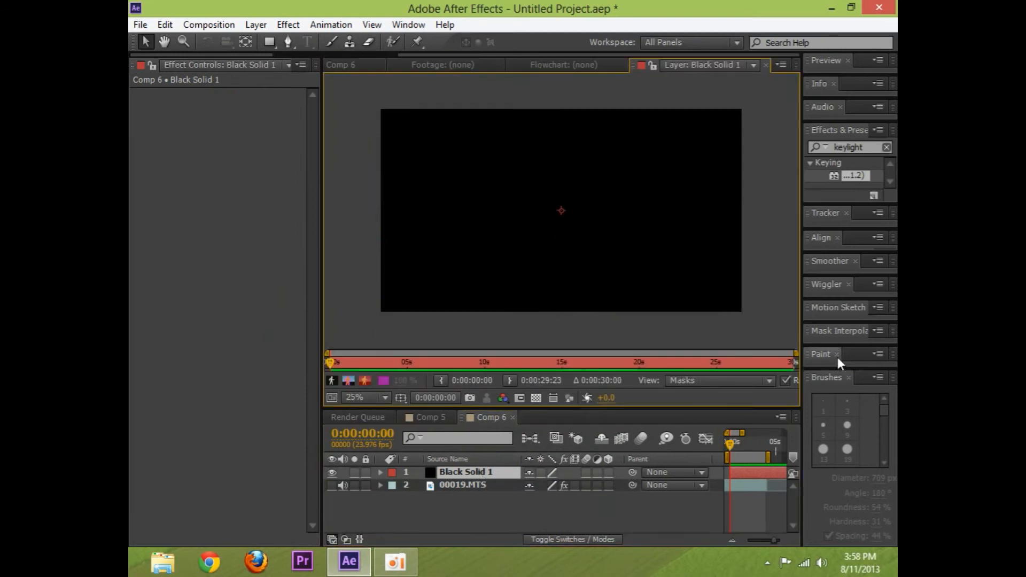
{"action": "left_click", "coordinate": [328, 42]}
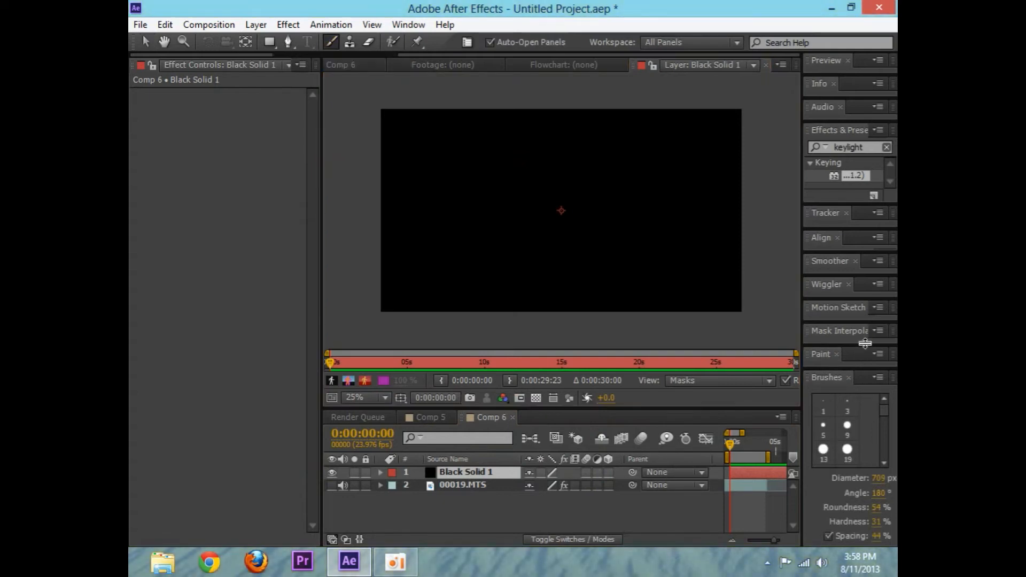
{"action": "left_click", "coordinate": [864, 353]}
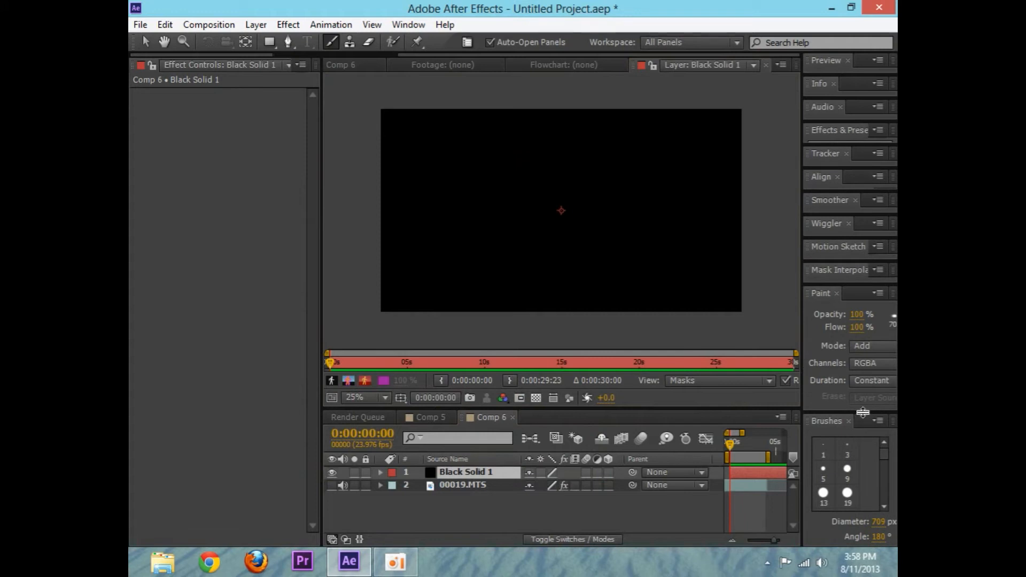
{"action": "left_click", "coordinate": [862, 421]}
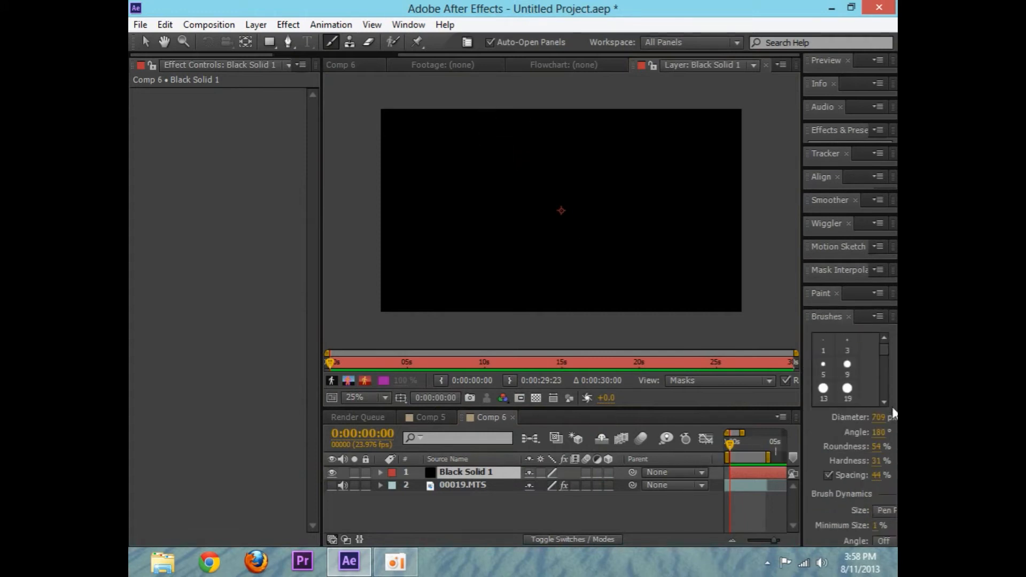
{"action": "left_click_drag", "start_coordinate": [802, 400], "coordinate": [724, 406]}
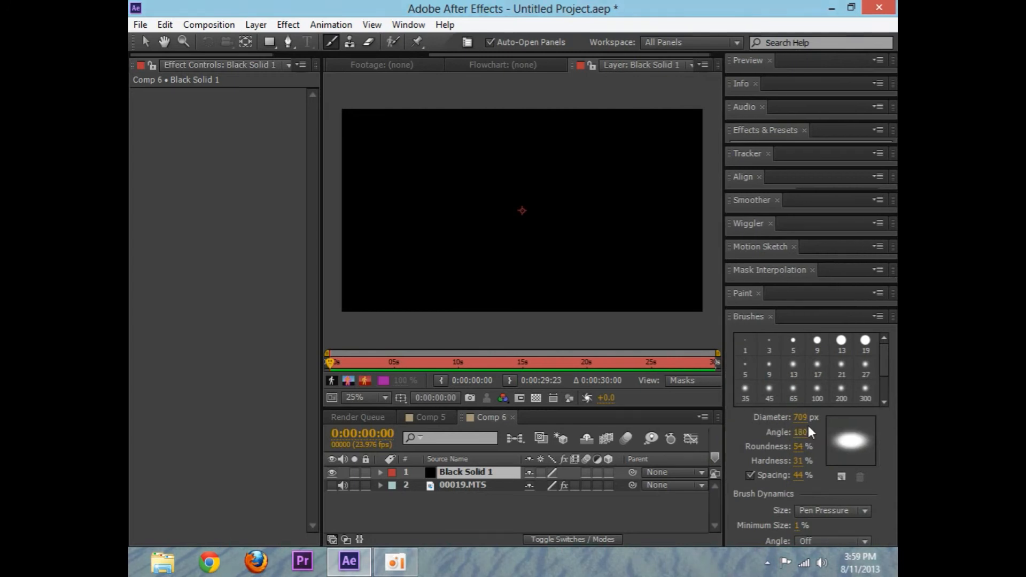
Set the brush's Diameter to 700 px and its Roundness to 50%
{"action": "left_click", "coordinate": [799, 419]}
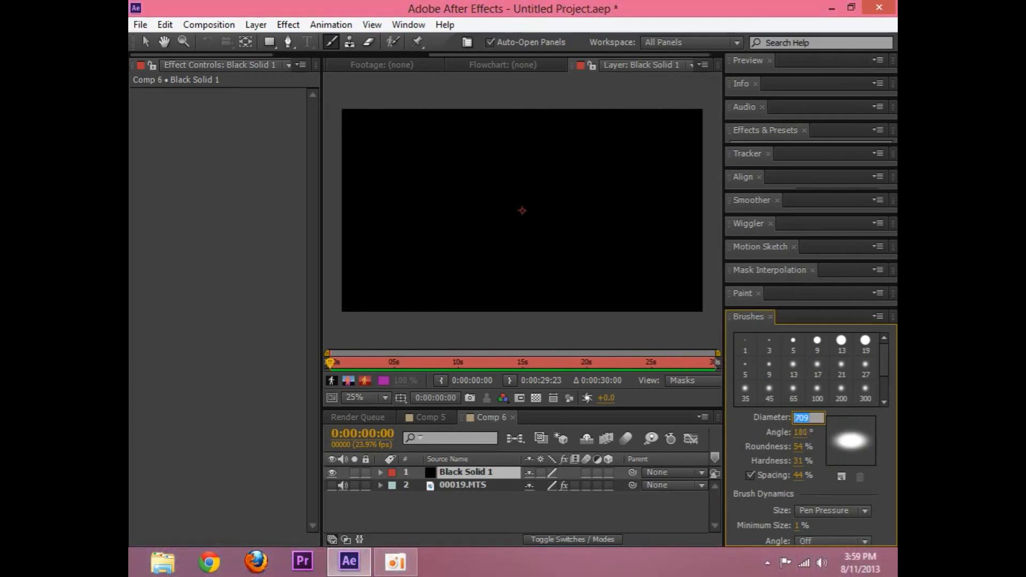
{"action": "type", "text": "700"}
{"action": "key", "text": "Return"}
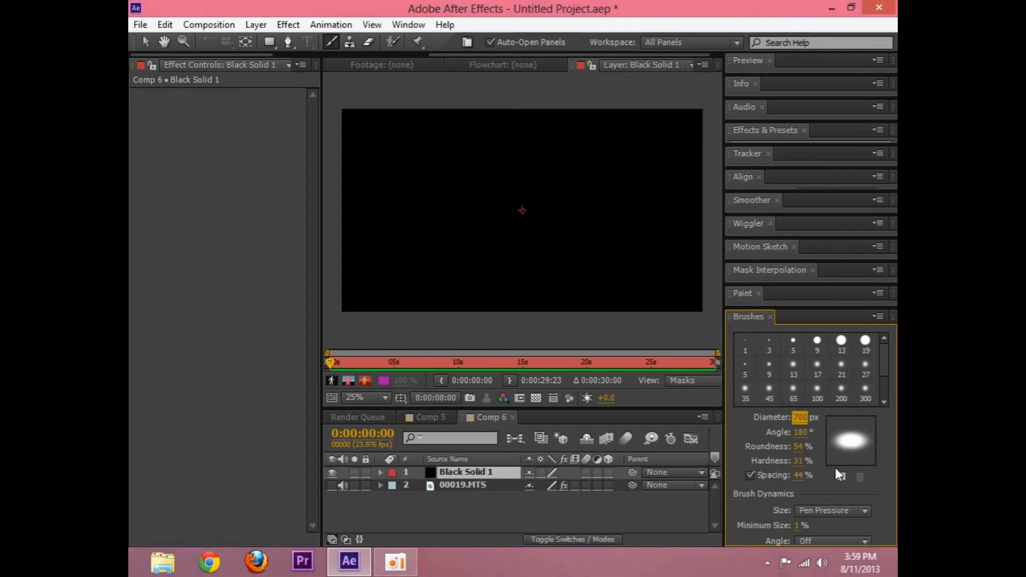
{"action": "left_click", "coordinate": [799, 446]}
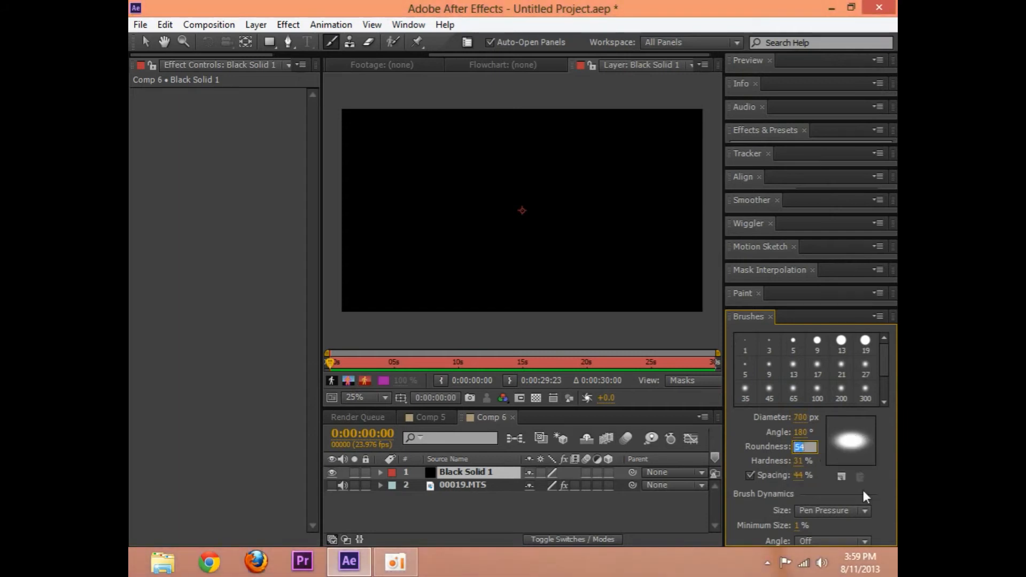
{"action": "type", "text": "50"}
{"action": "key", "text": "Return"}
Set the brush's Hardness to 30% and its Spacing to 40%
{"action": "left_click", "coordinate": [798, 461]}
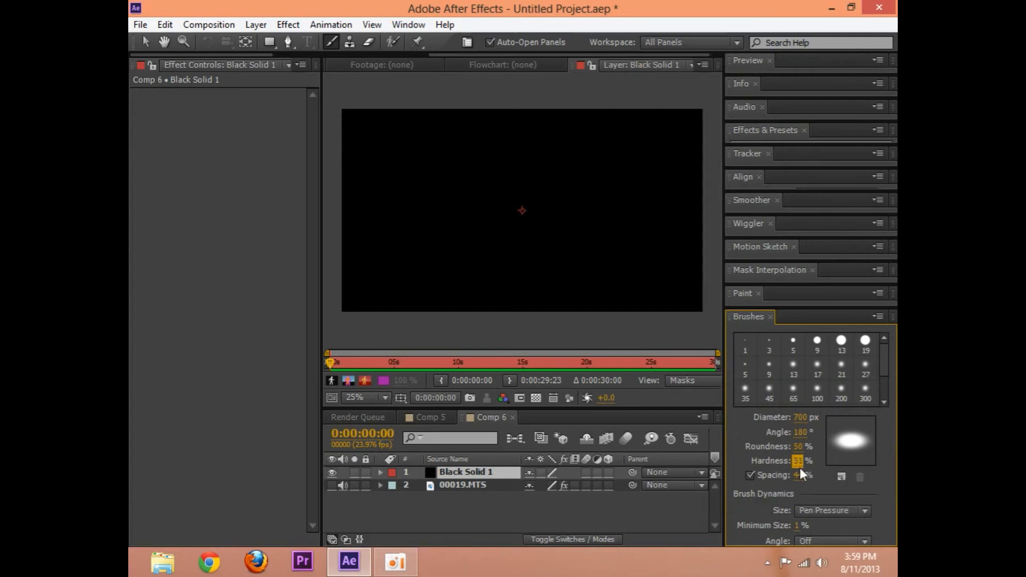
{"action": "type", "text": "30"}
{"action": "key", "text": "Return"}
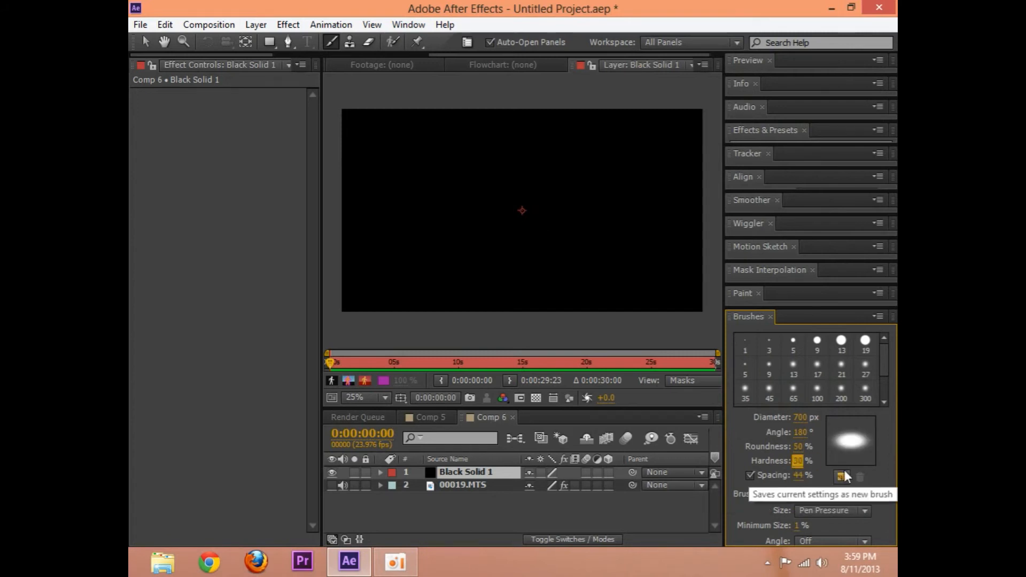
{"action": "left_click", "coordinate": [798, 476]}
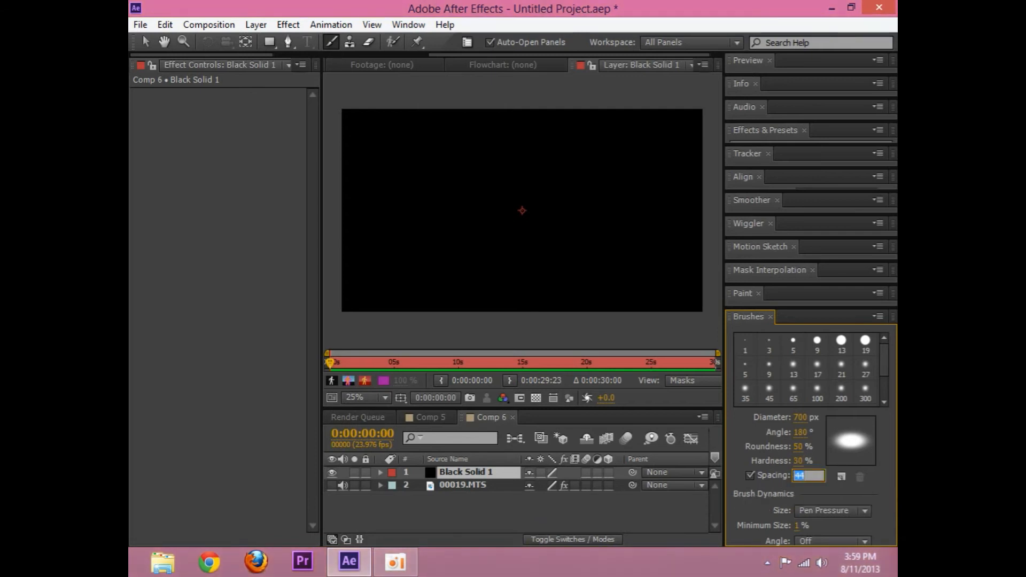
{"action": "type", "text": "40"}
{"action": "key", "text": "Return"}
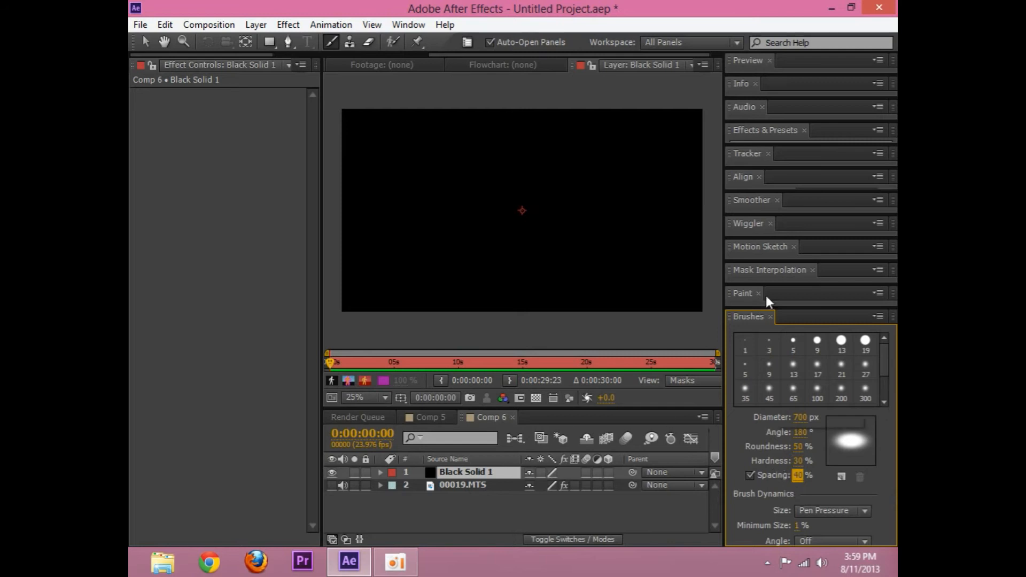
Reveal the Paint settings and choose Constant as the stroke Duration
{"action": "left_click_drag", "start_coordinate": [788, 308], "coordinate": [791, 483]}
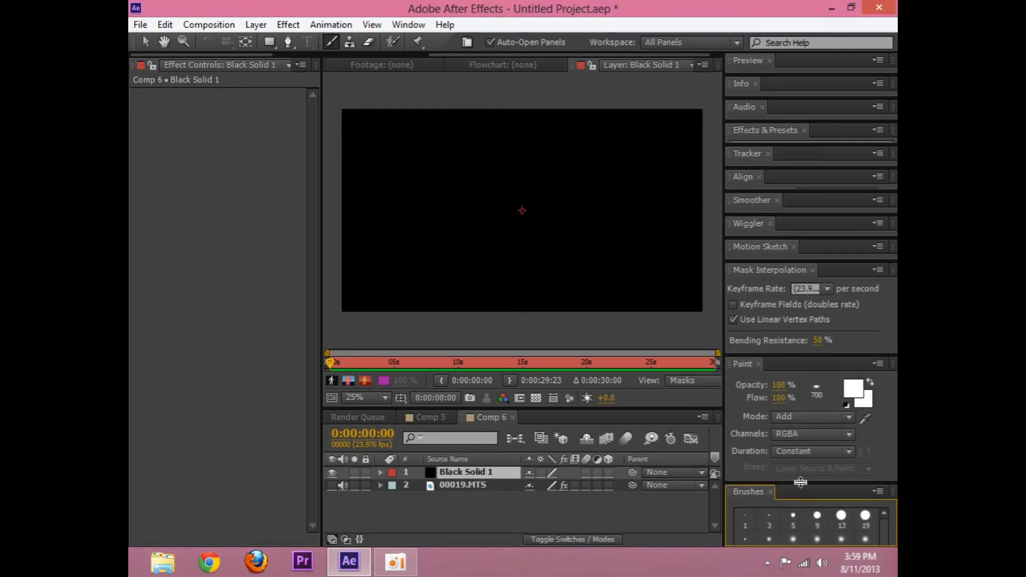
{"action": "left_click", "coordinate": [799, 451]}
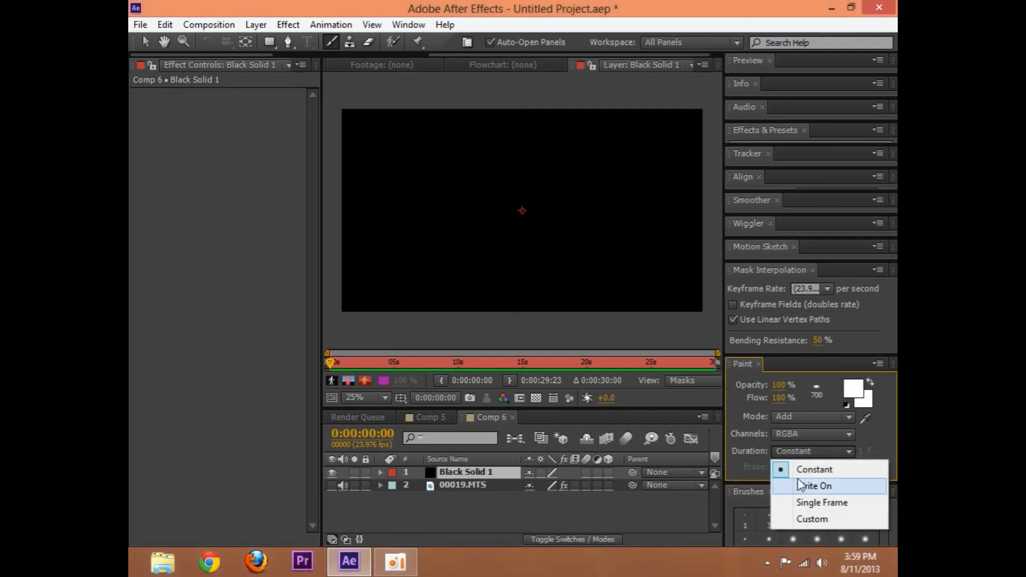
{"action": "left_click", "coordinate": [802, 474]}
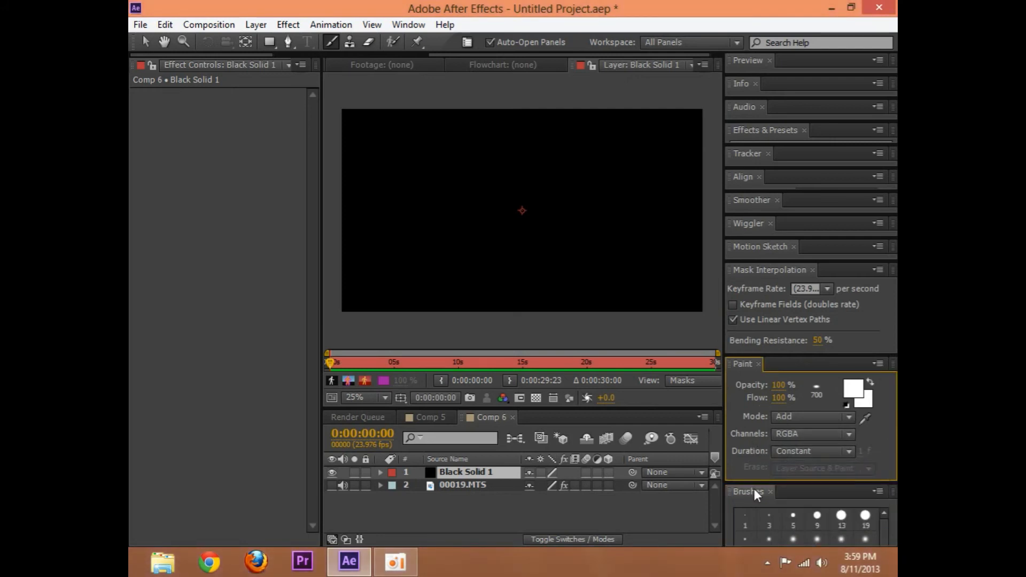
Paint a soft white vertical band down the middle of the black solid and enable Paint on Transparent for it
{"action": "left_click_drag", "start_coordinate": [724, 439], "coordinate": [867, 455]}
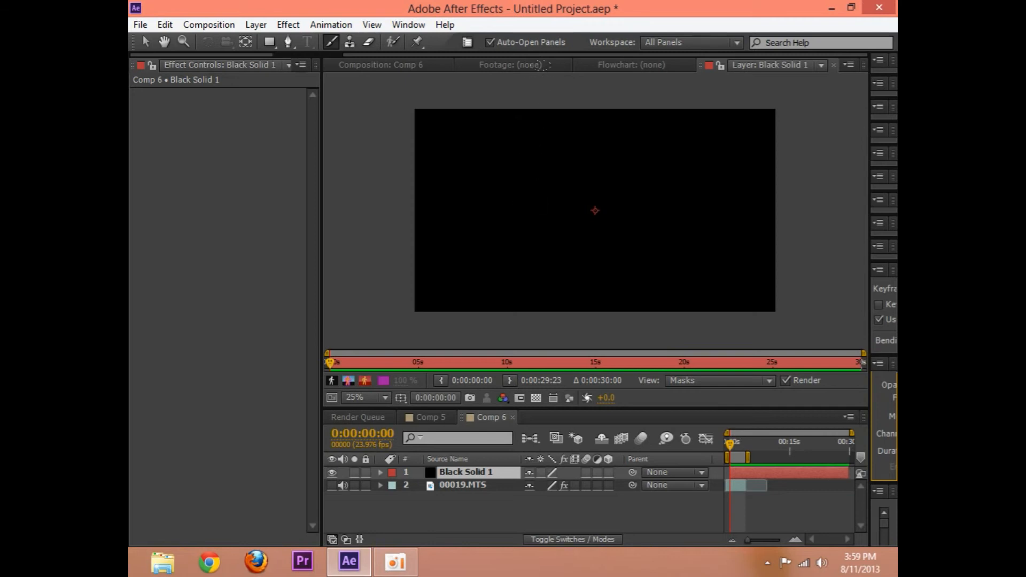
{"action": "left_click_drag", "start_coordinate": [539, 52], "coordinate": [539, 99]}
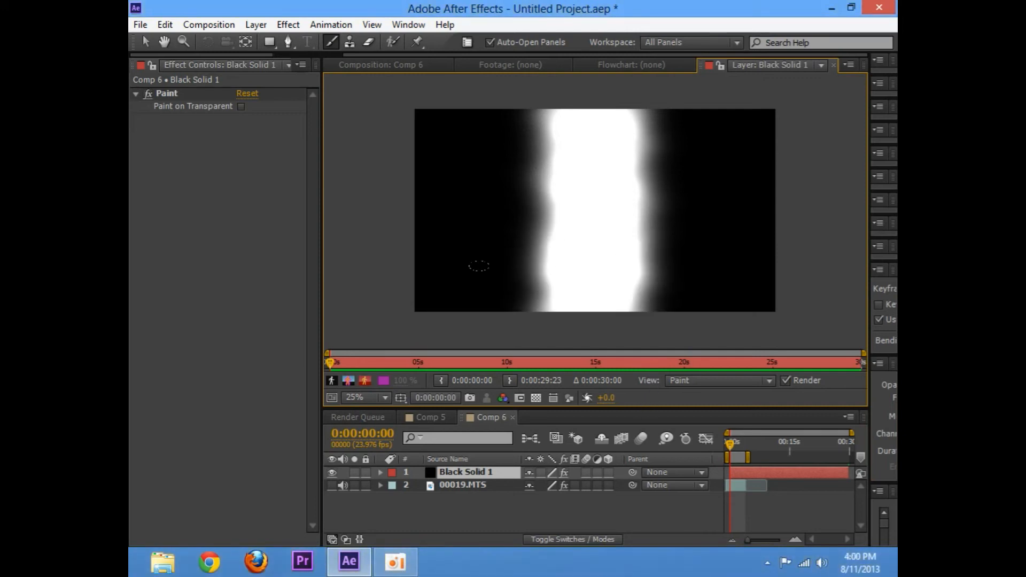
{"action": "left_click", "coordinate": [143, 42]}
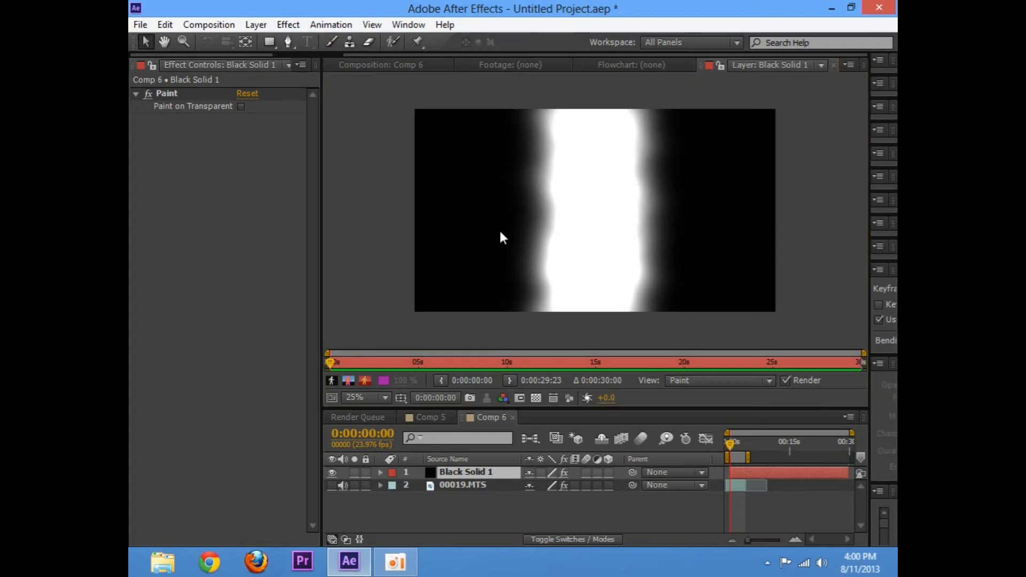
{"action": "left_click", "coordinate": [413, 270]}
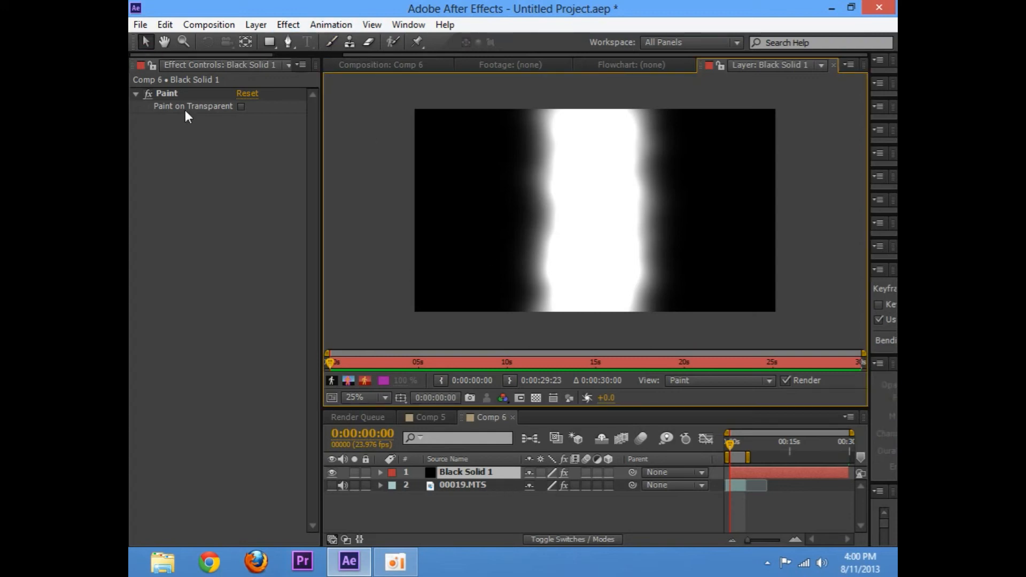
{"action": "left_click", "coordinate": [241, 106]}
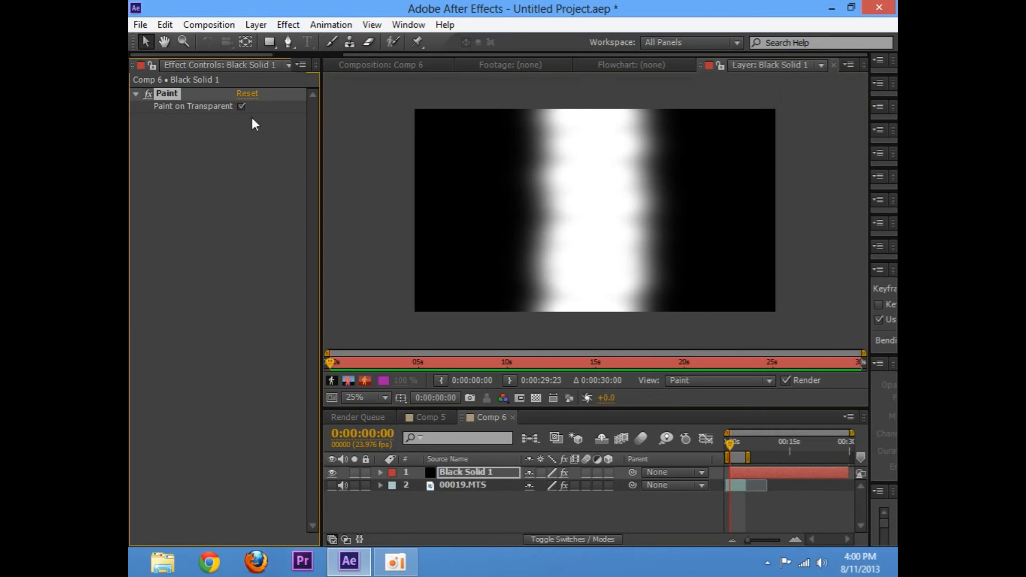
Place the black solid below the 00019.MTS footage, make the footage visible again and show the Comp 6 composition
{"action": "left_click_drag", "start_coordinate": [496, 470], "coordinate": [493, 492]}
{"action": "left_click", "coordinate": [478, 474]}
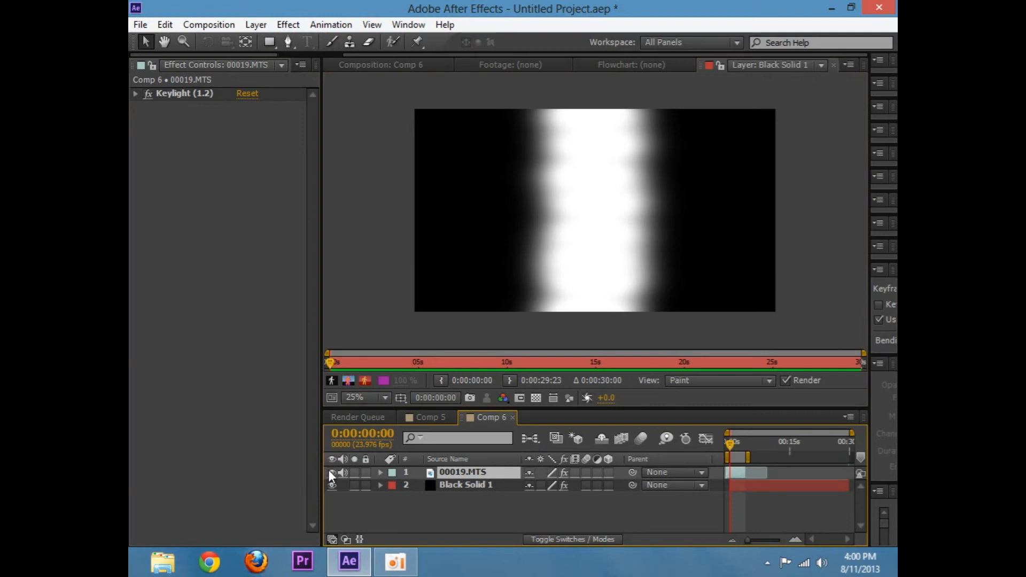
{"action": "left_click", "coordinate": [359, 67]}
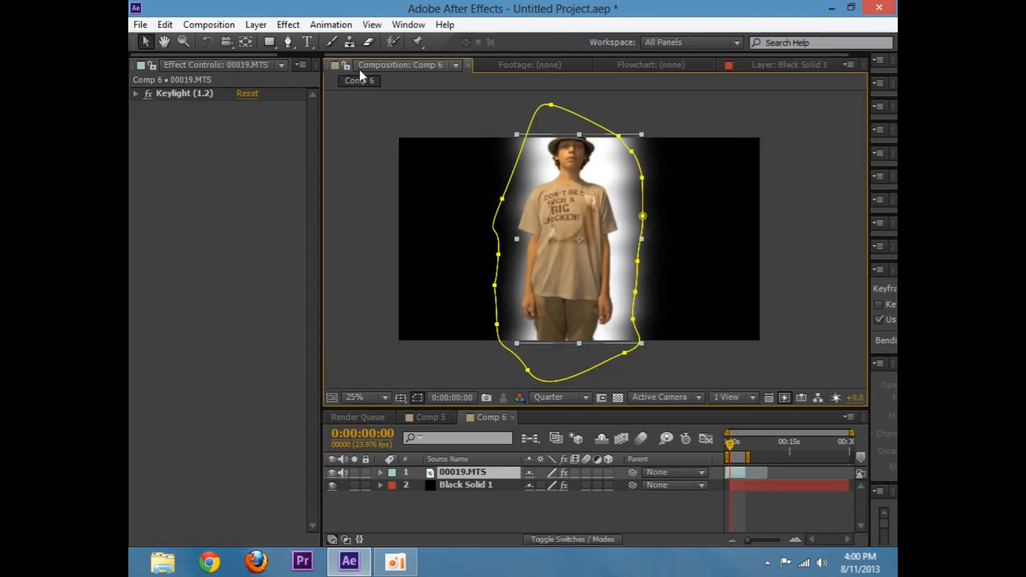
{"action": "left_click", "coordinate": [734, 367]}
Search the effects for "paint" and apply Paint Bucket to the keyed footage of the person
{"action": "left_click_drag", "start_coordinate": [869, 286], "coordinate": [766, 282]}
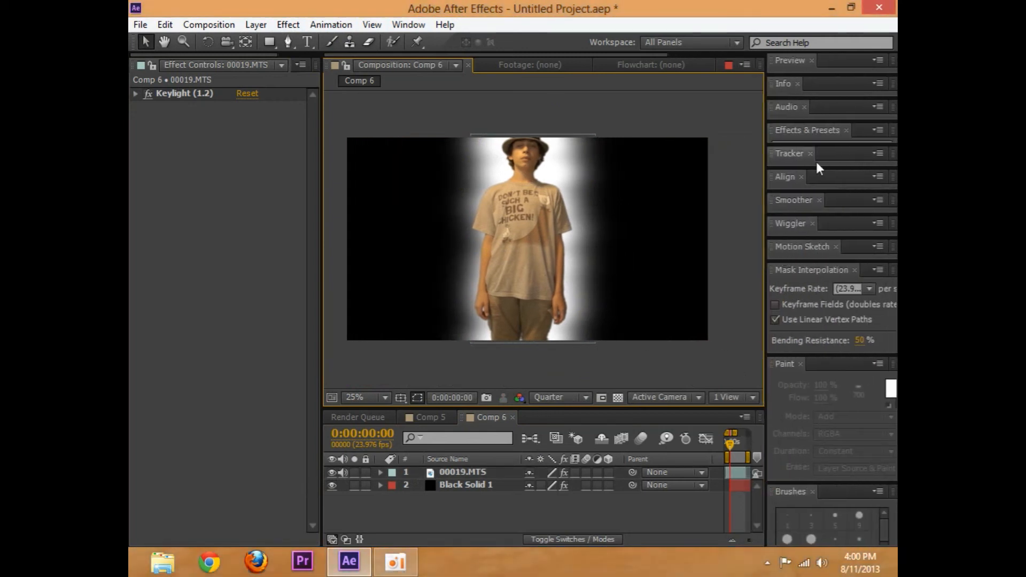
{"action": "left_click_drag", "start_coordinate": [807, 144], "coordinate": [807, 329]}
{"action": "left_click_drag", "start_coordinate": [827, 147], "coordinate": [732, 152]}
{"action": "type", "text": "paint"}
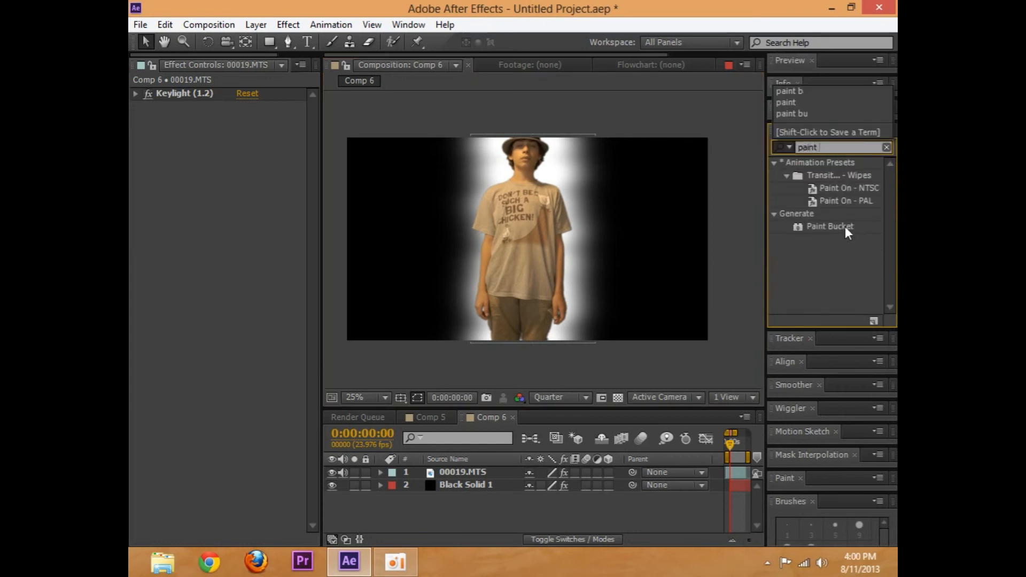
{"action": "left_click", "coordinate": [827, 226]}
{"action": "mouse_move", "coordinate": [826, 227]}
{"action": "left_mouse_down"}
{"action": "mouse_move", "coordinate": [512, 267]}
{"action": "mouse_move", "coordinate": [523, 225]}
{"action": "mouse_move", "coordinate": [534, 261]}
{"action": "left_mouse_up"}
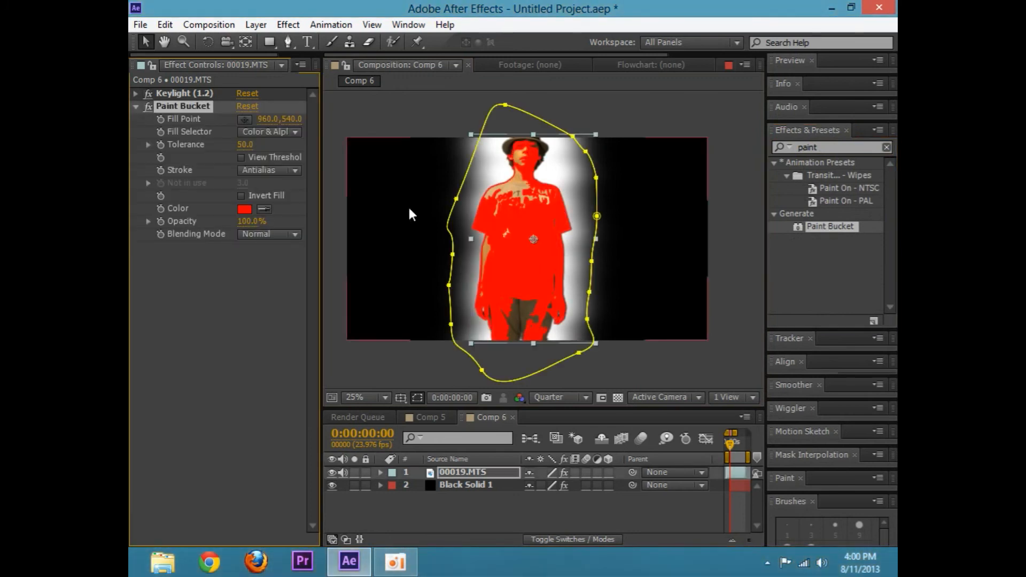
Set the Paint Bucket's Color to black (000000) and its Fill Selector to Opacity, then deselect the footage layer
{"action": "left_click", "coordinate": [244, 209]}
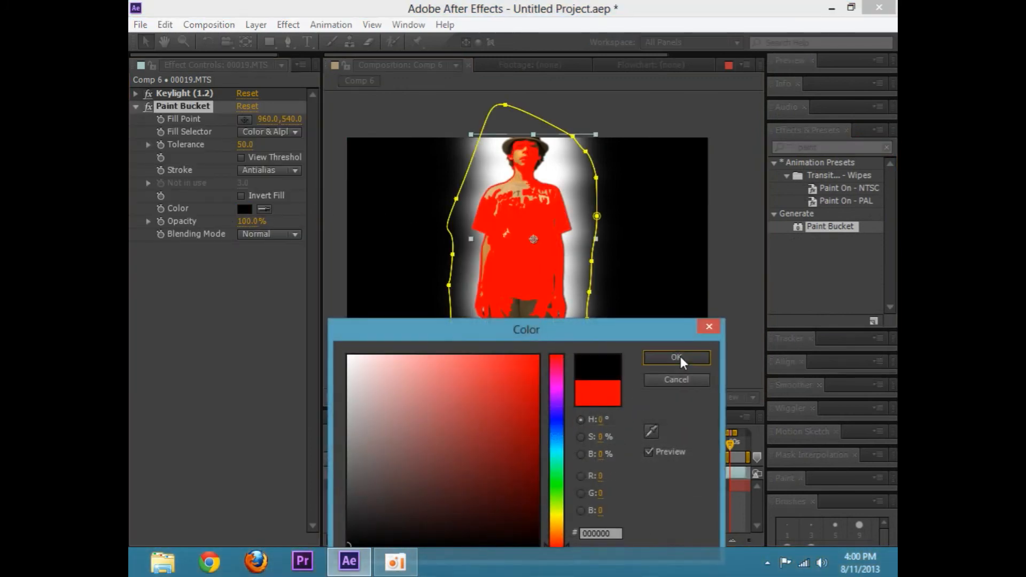
{"action": "left_click", "coordinate": [676, 357]}
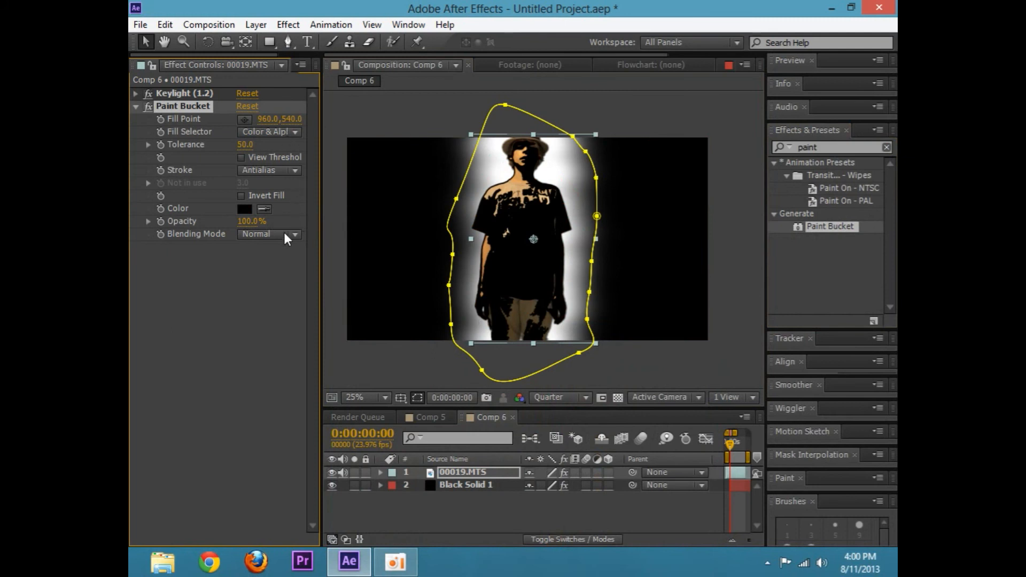
{"action": "left_click", "coordinate": [284, 132]}
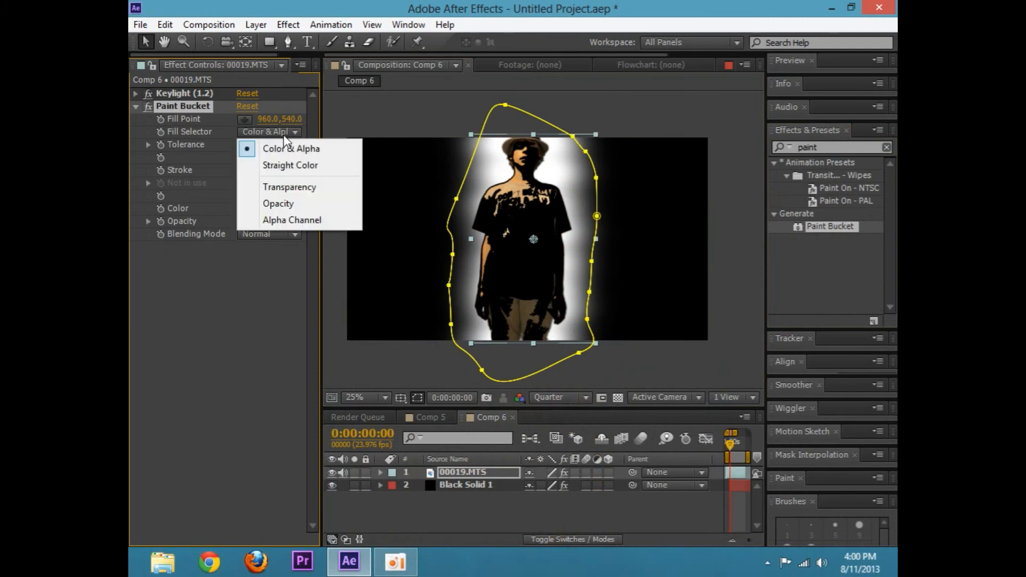
{"action": "left_click", "coordinate": [293, 205]}
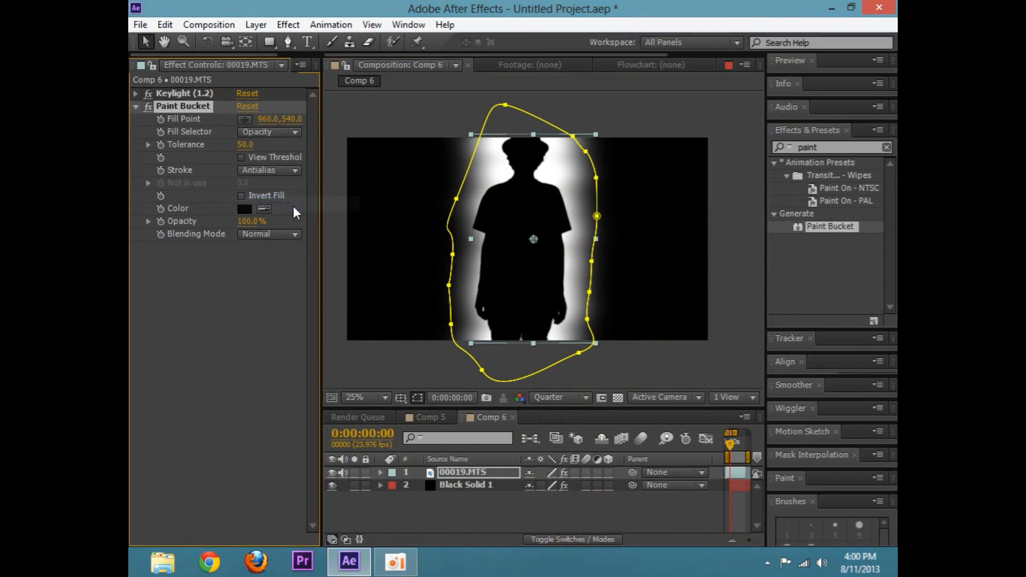
{"action": "left_click", "coordinate": [397, 366]}
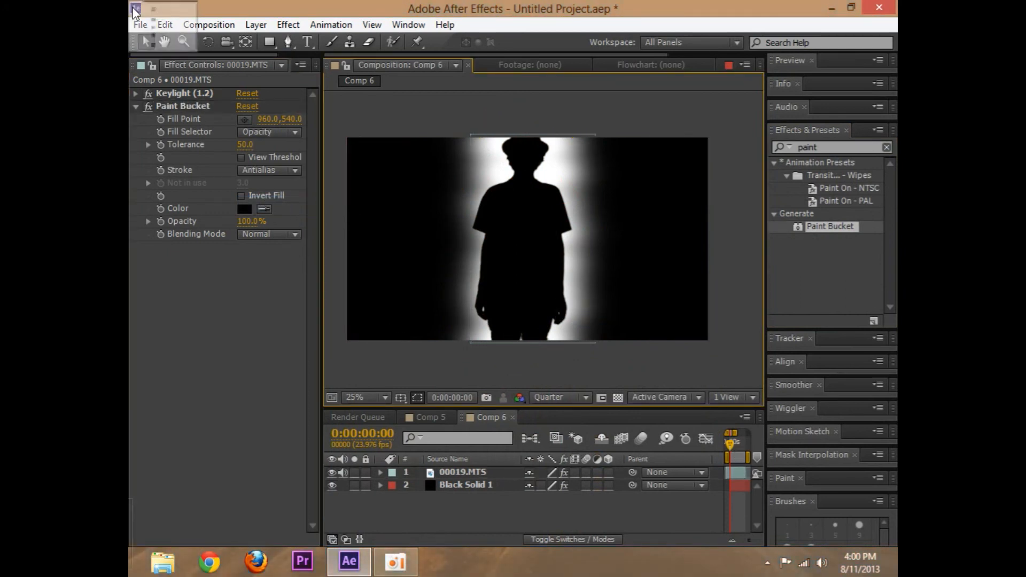
Collapse the Paint Bucket settings and nudge the silhouetted footage slightly to the right in the composition
{"action": "left_click", "coordinate": [136, 107]}
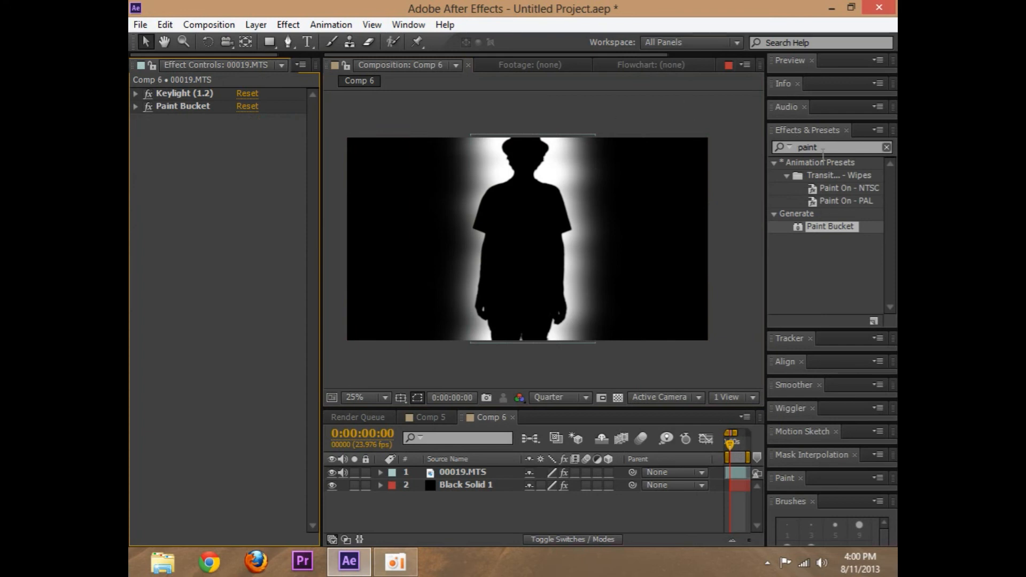
{"action": "left_click", "coordinate": [555, 210]}
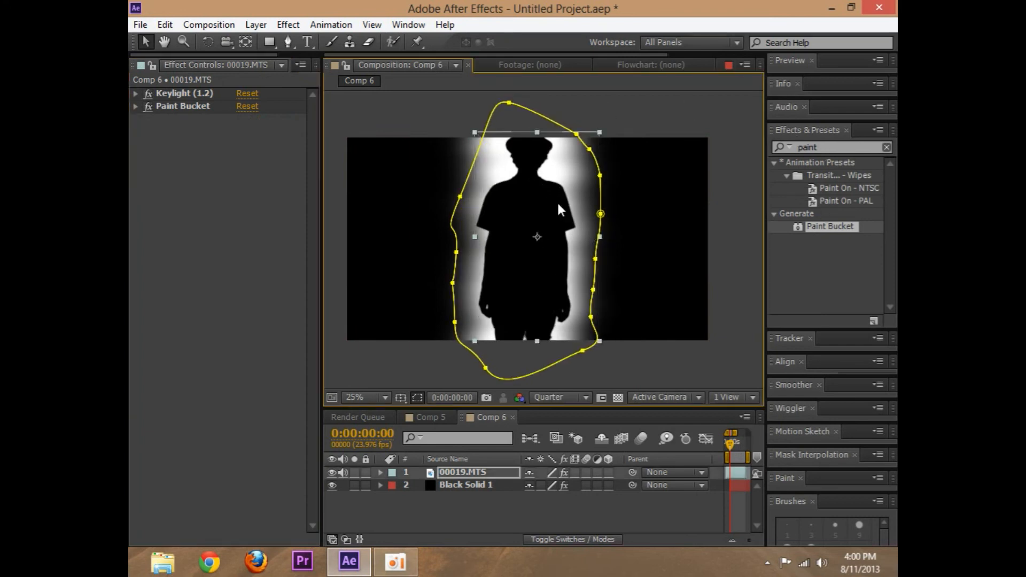
{"action": "left_click", "coordinate": [671, 354]}
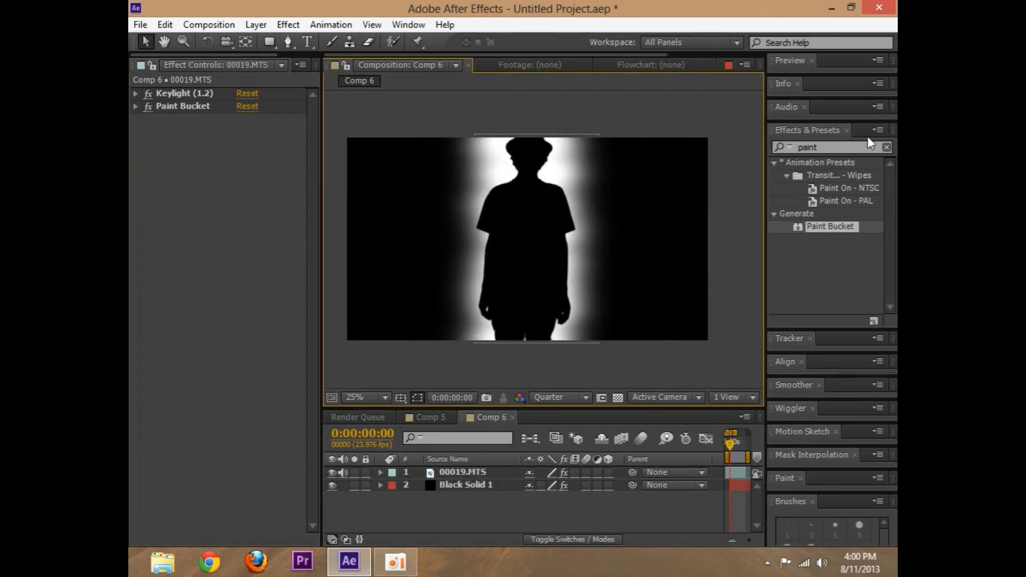
Search the effects for "glow" and apply the Stylize Glow effect to Black Solid 1
{"action": "left_click", "coordinate": [843, 148]}
{"action": "left_click_drag", "start_coordinate": [843, 151], "coordinate": [675, 171]}
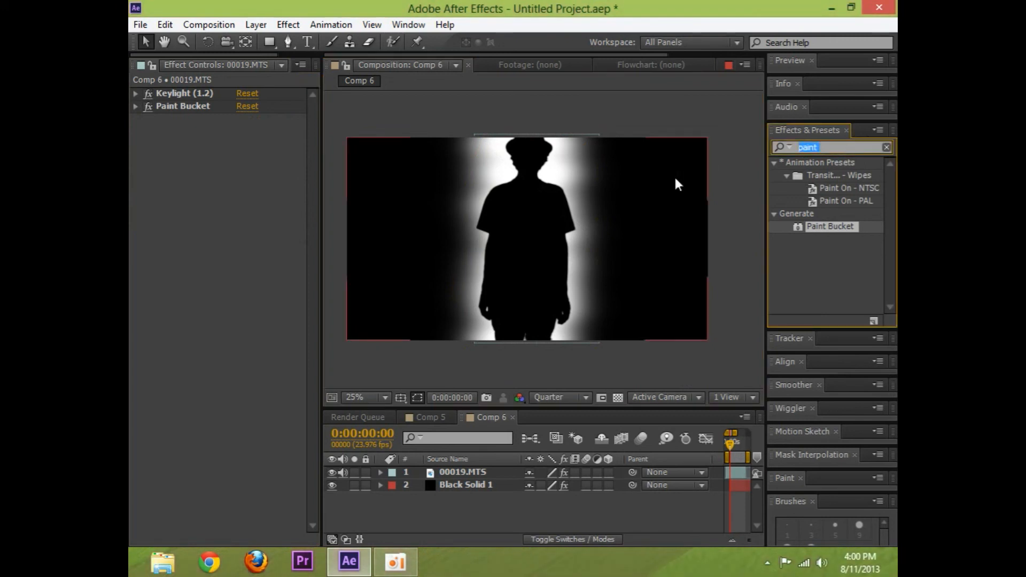
{"action": "type", "text": "glow"}
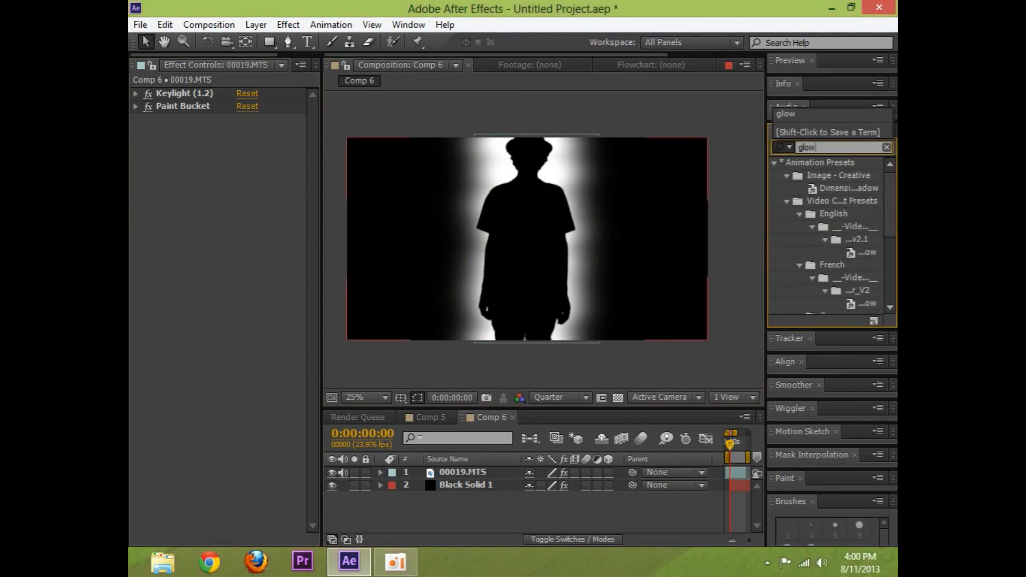
{"action": "scroll", "coordinate": [822, 248], "scroll_direction": "down", "scroll_amount": 4}
{"action": "left_click_drag", "start_coordinate": [816, 305], "coordinate": [461, 486]}
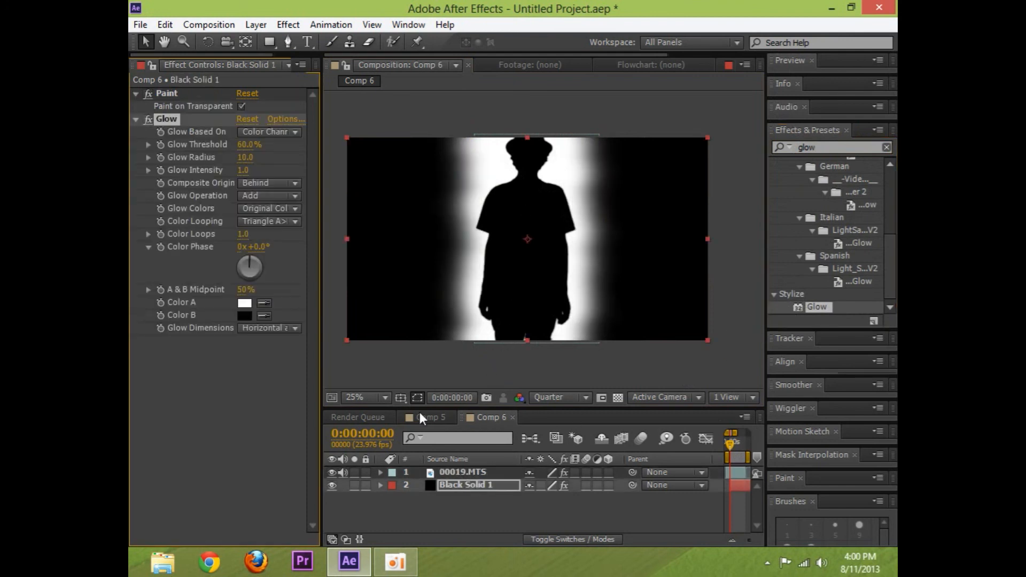
Switch Paint on Transparent off and back on for the black solid to compare the backlight
{"action": "left_click", "coordinate": [476, 485]}
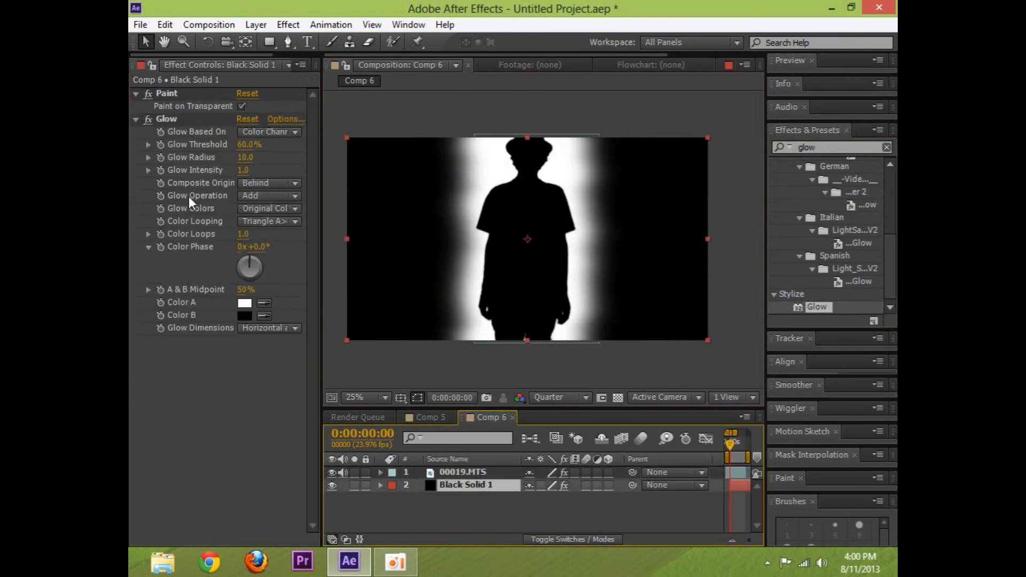
{"action": "left_click", "coordinate": [241, 107]}
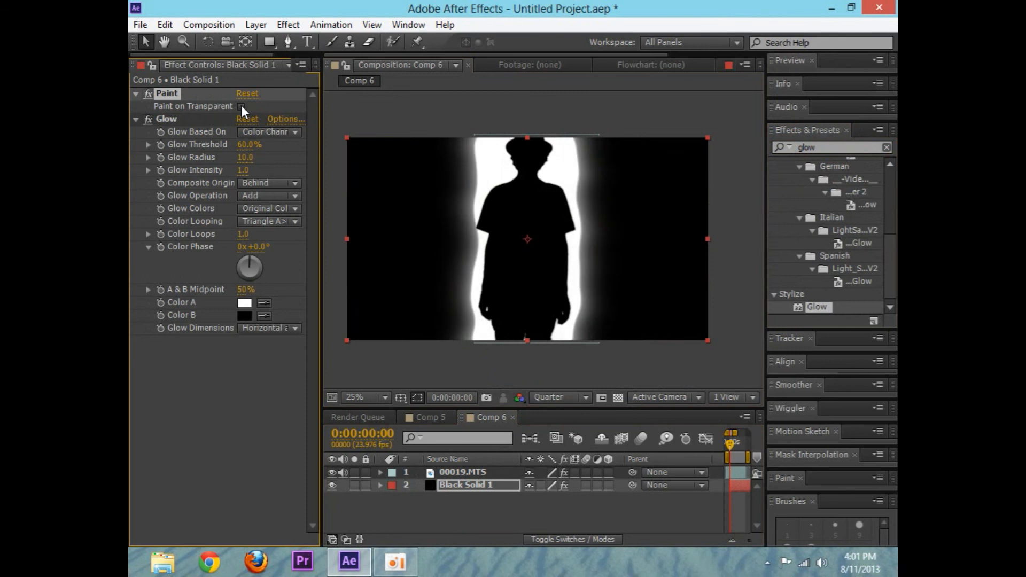
{"action": "left_click", "coordinate": [242, 106]}
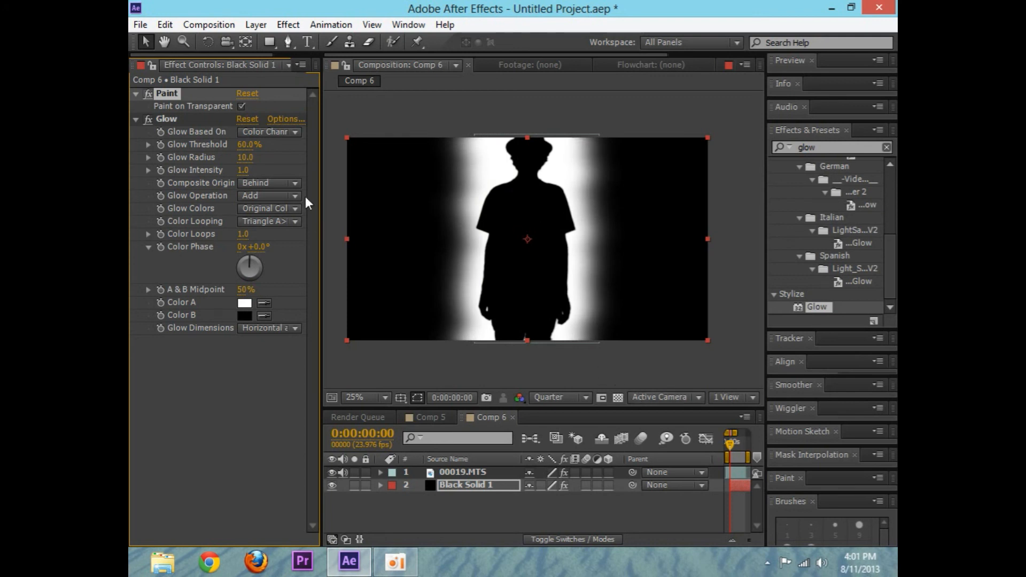
Set the Glow Threshold to 100% and Glow Colors to A & B Colors, trying out the Glow Based On options
{"action": "left_click_drag", "start_coordinate": [248, 145], "coordinate": [252, 150]}
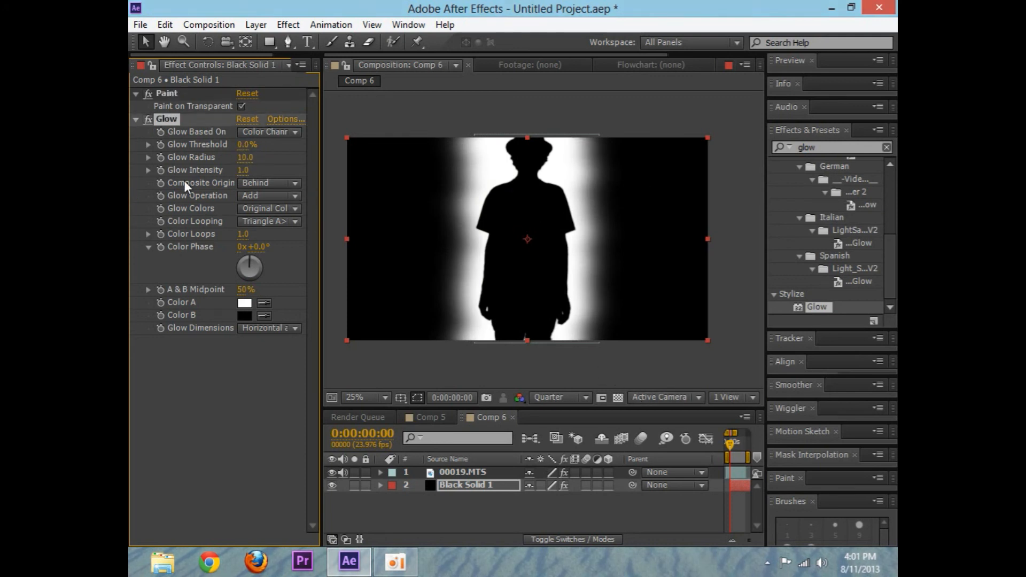
{"action": "left_click", "coordinate": [295, 132]}
{"action": "left_click", "coordinate": [299, 151]}
{"action": "left_click", "coordinate": [291, 132]}
{"action": "left_click", "coordinate": [316, 165]}
{"action": "left_click", "coordinate": [290, 133]}
{"action": "left_click", "coordinate": [275, 166]}
{"action": "left_click_drag", "start_coordinate": [248, 150], "coordinate": [308, 149]}
{"action": "left_click", "coordinate": [286, 131]}
{"action": "left_click", "coordinate": [297, 148]}
{"action": "left_click", "coordinate": [292, 132]}
{"action": "left_click", "coordinate": [303, 166]}
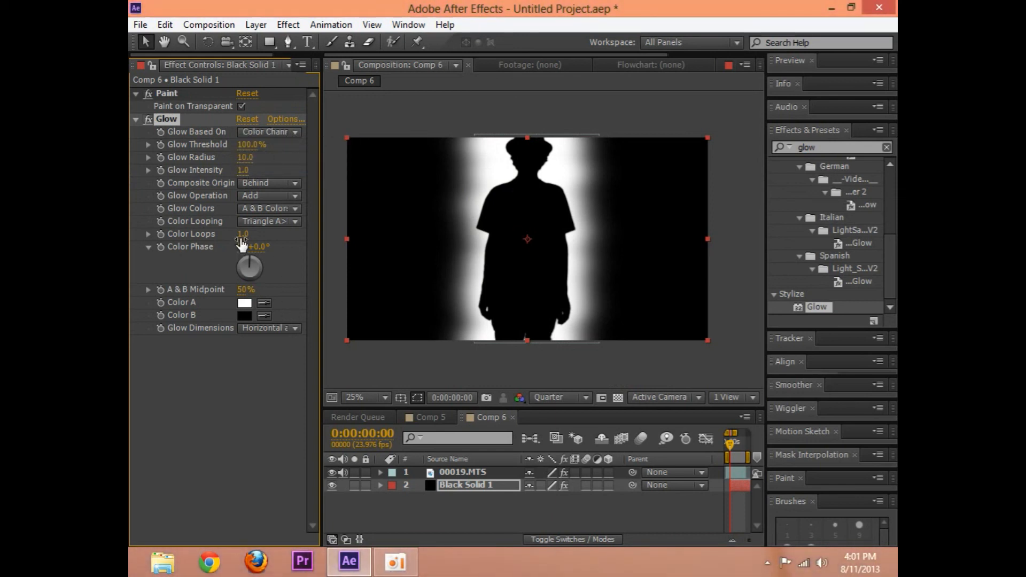
Base the glow on the Alpha Channel and set its Glow Radius to 1000 and Glow Intensity to 15.1
{"action": "left_click_drag", "start_coordinate": [245, 157], "coordinate": [312, 170]}
{"action": "left_click", "coordinate": [234, 163]}
{"action": "left_click", "coordinate": [284, 134]}
{"action": "left_click", "coordinate": [286, 145]}
{"action": "left_click_drag", "start_coordinate": [243, 158], "coordinate": [489, 147]}
{"action": "left_click_drag", "start_coordinate": [245, 179], "coordinate": [463, 139]}
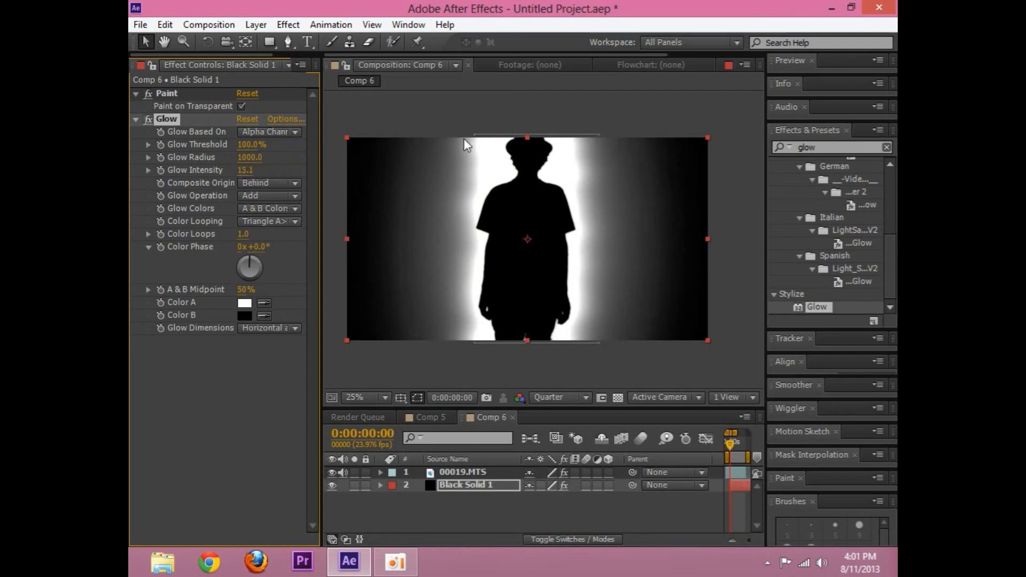
Deselect the black solid and play back Comp 6 to preview the silhouette against the glow
{"action": "left_click", "coordinate": [489, 108]}
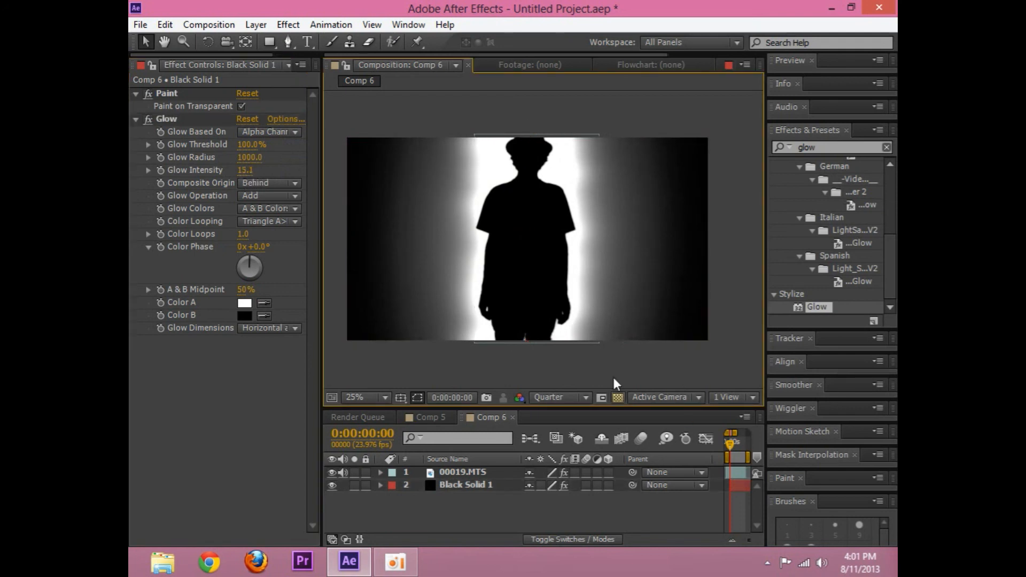
{"action": "key", "text": "space"}
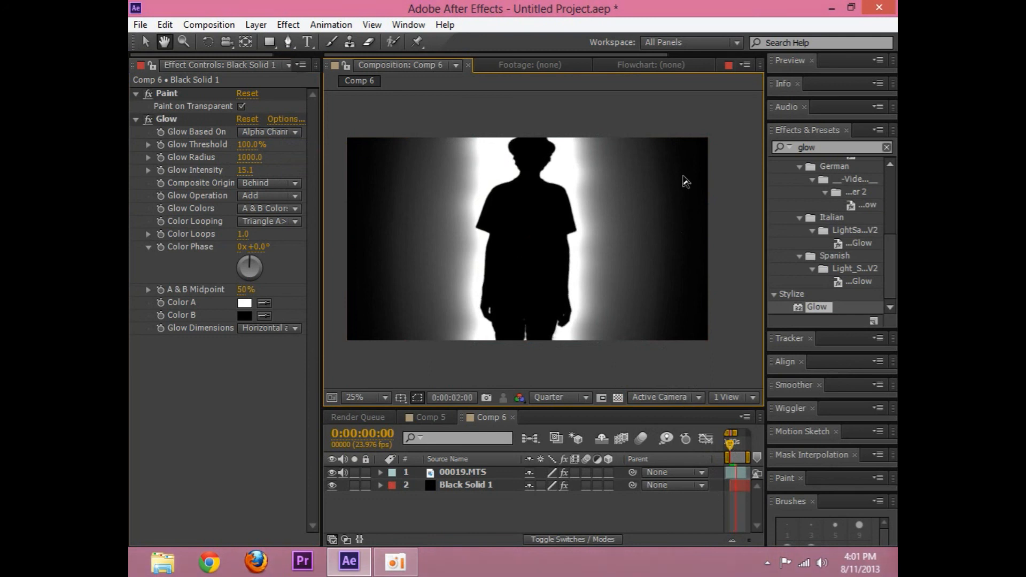
{"action": "key", "text": "space"}
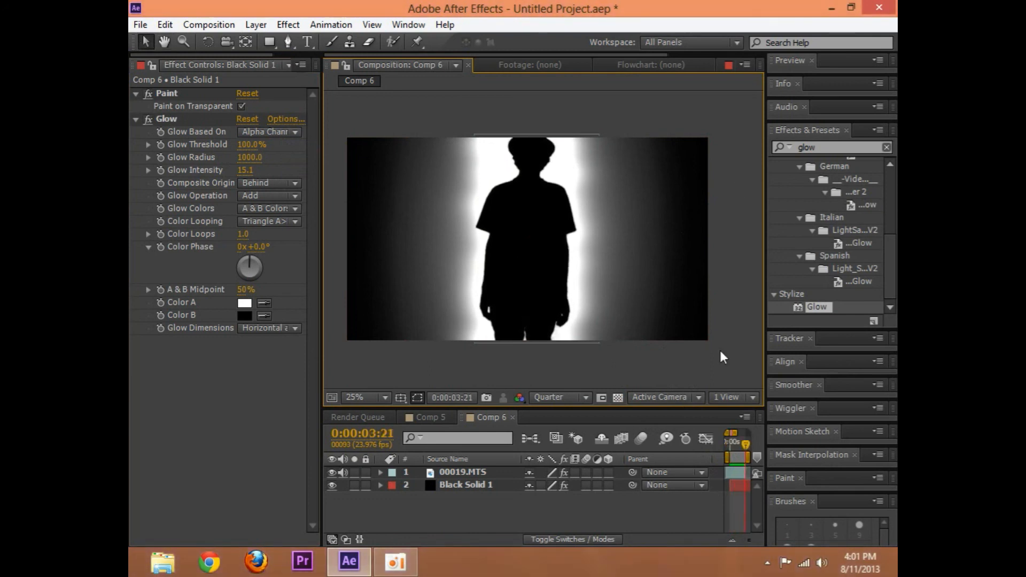